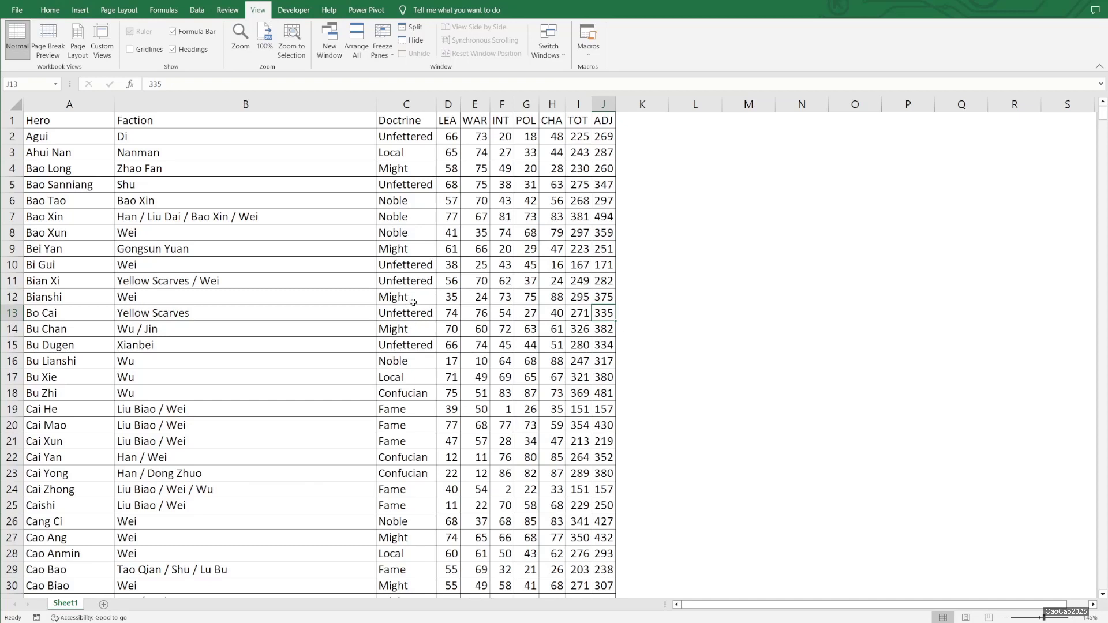
Narrow the Faction column to fit its entries and select the whole hero table A1:J991
left_click(254, 211)
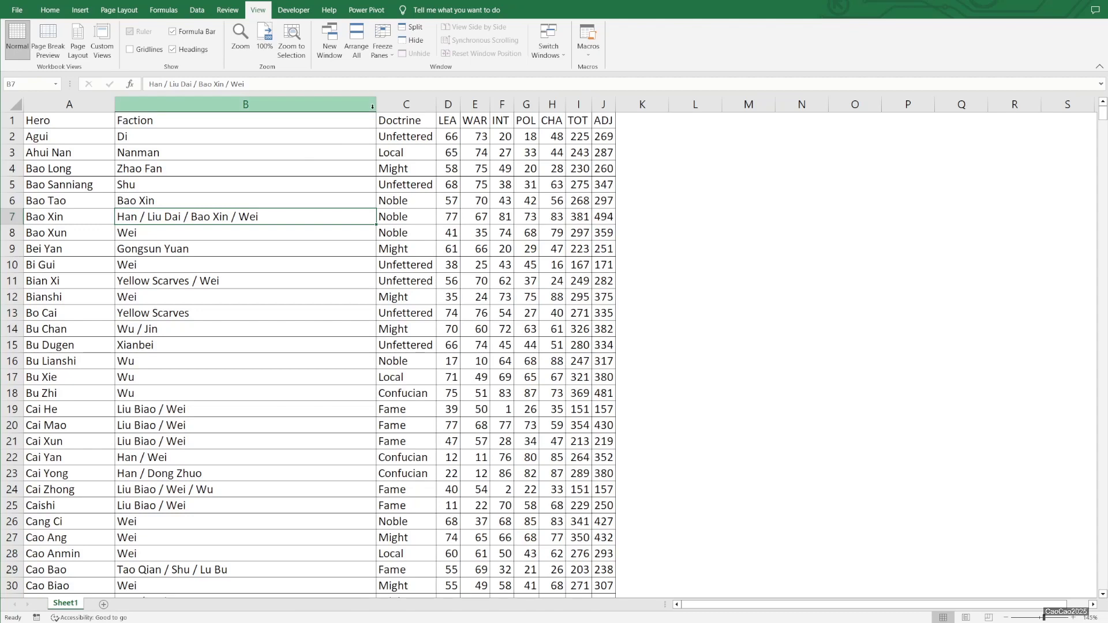
left_click_drag(370, 109, 319, 109)
left_click(292, 242)
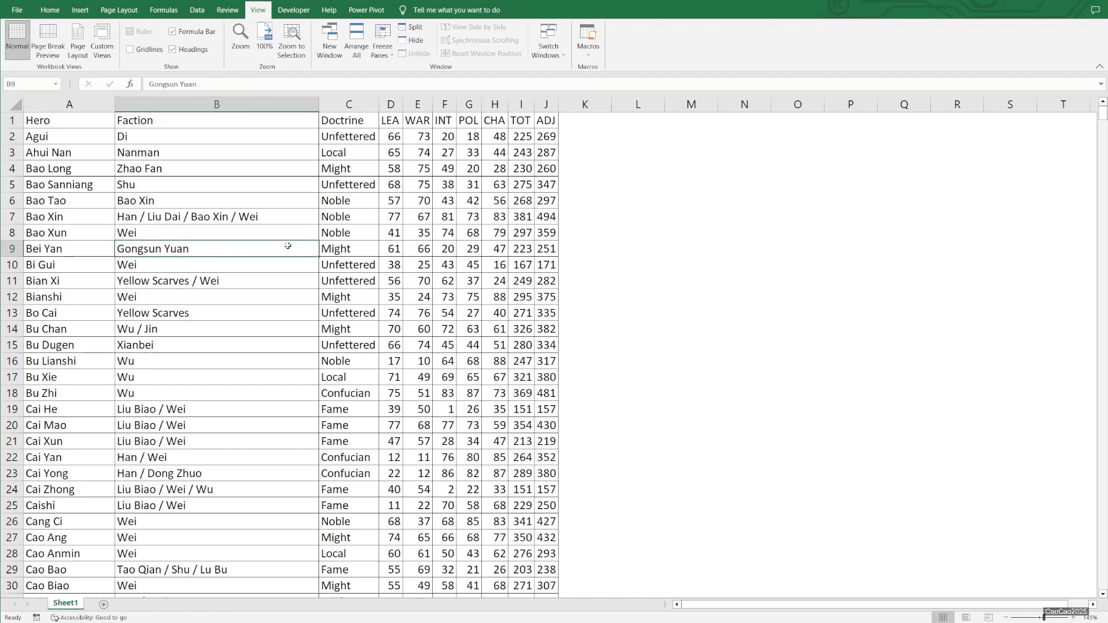
key("ctrl+Up")
key("Left")
key("ctrl+shift+Right")
key("ctrl+shift+Down")
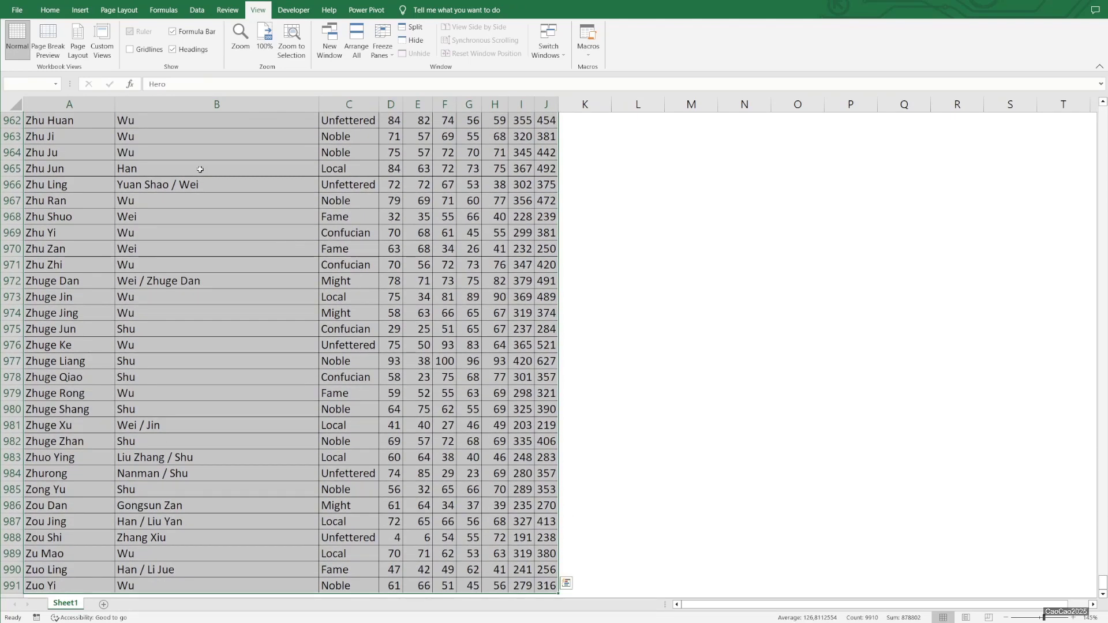
On the Insert tab, preview Recommended PivotTables, cancel them, and bring up the PivotChart choices
left_click(80, 10)
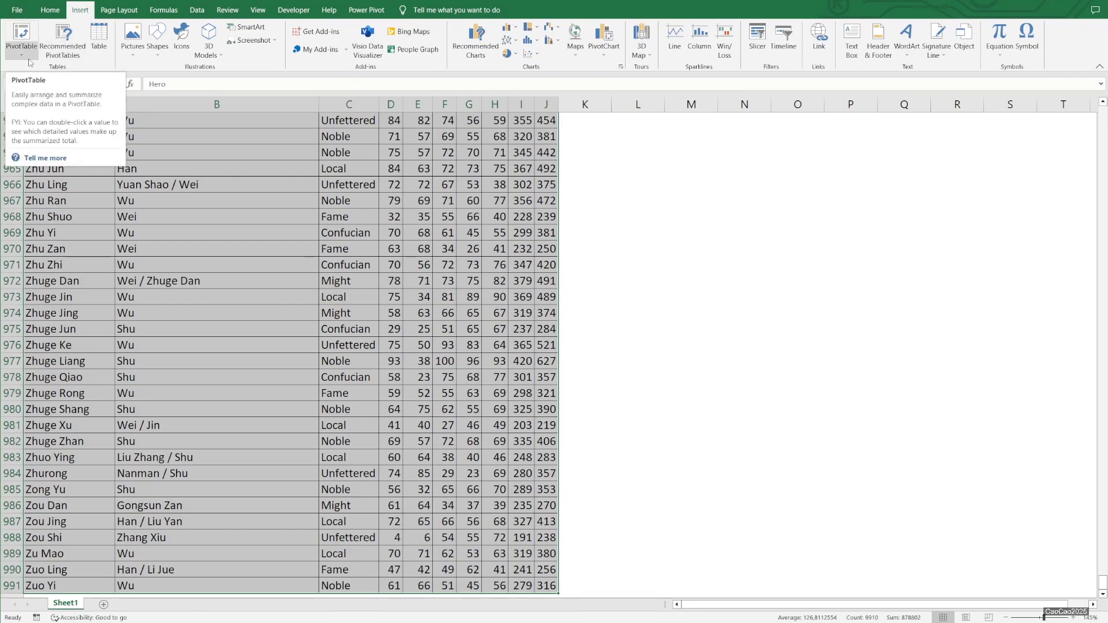
left_click(21, 55)
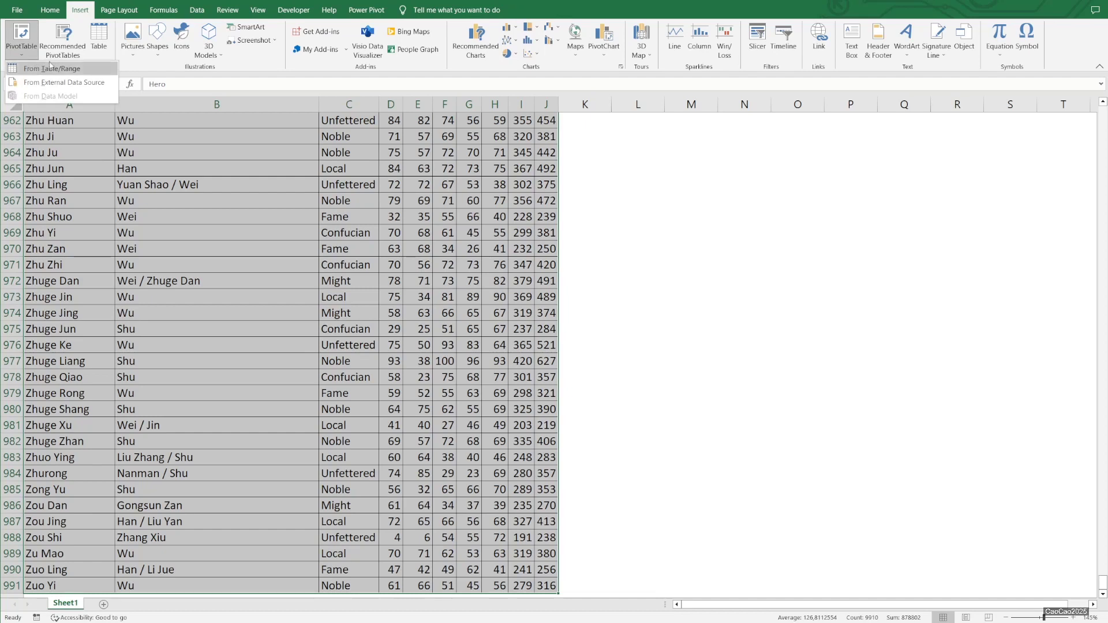
left_click(69, 56)
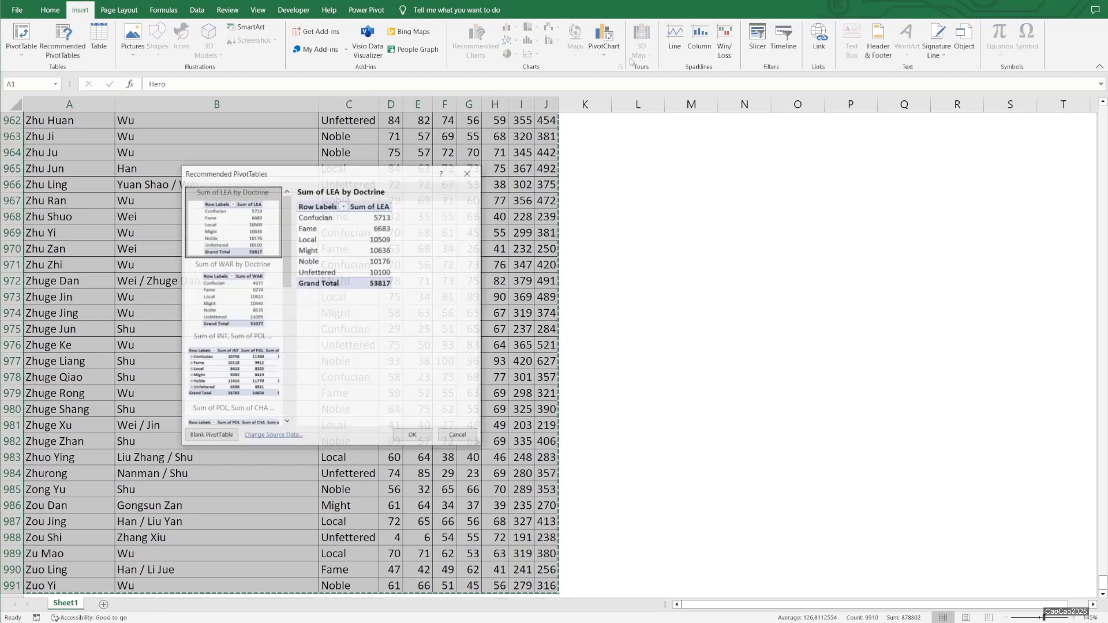
left_click(468, 172)
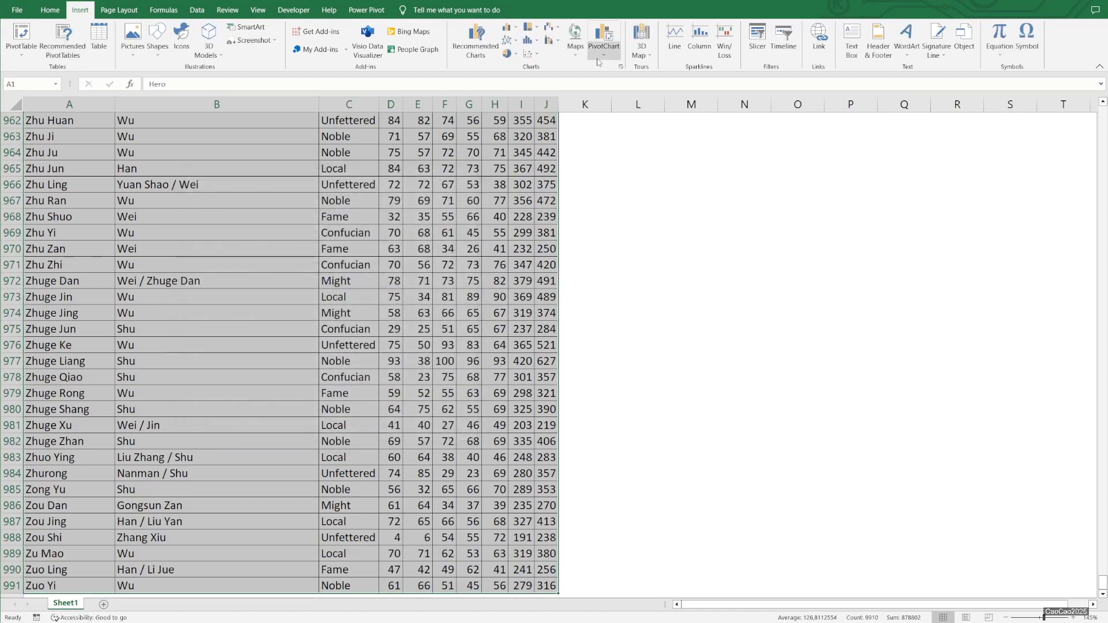
left_click(606, 35)
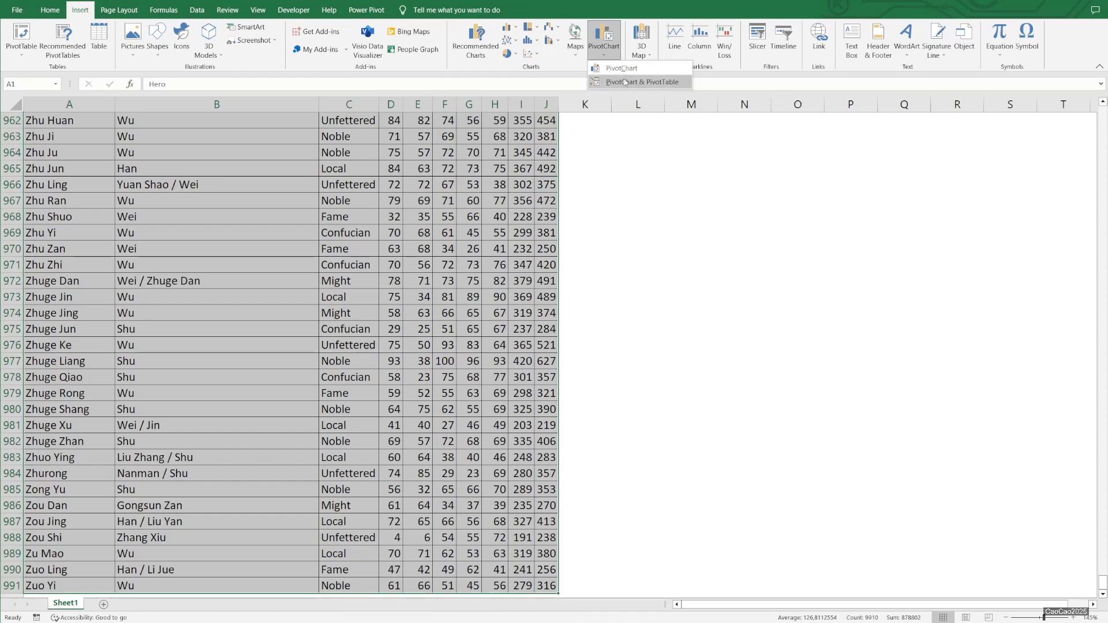
Create a PivotChart & PivotTable from the hero data on a new worksheet
left_click(625, 83)
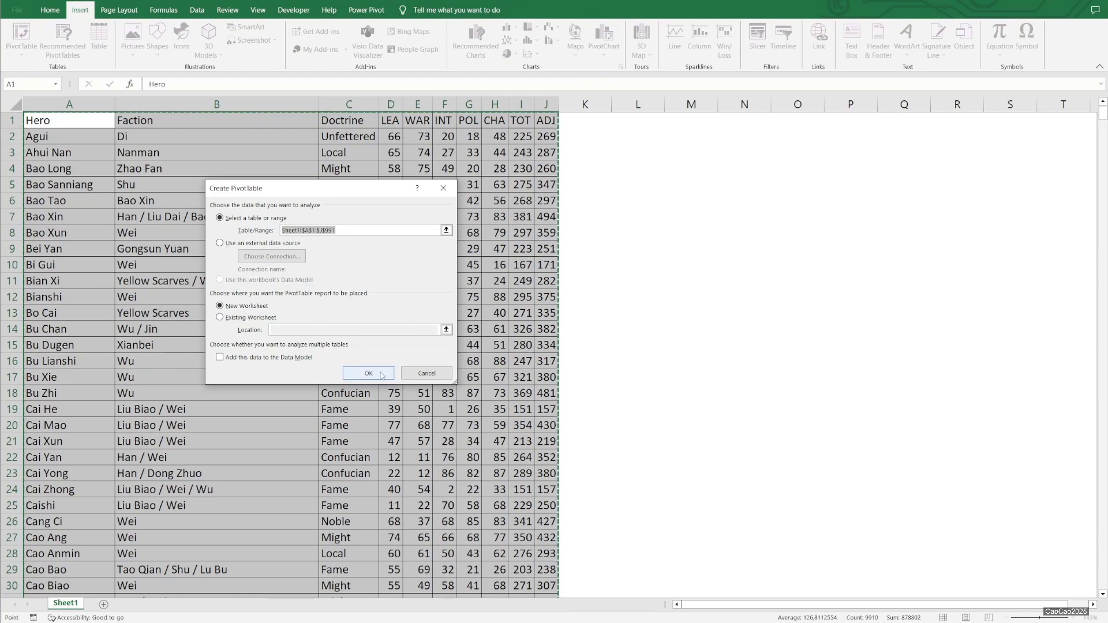
left_click(368, 374)
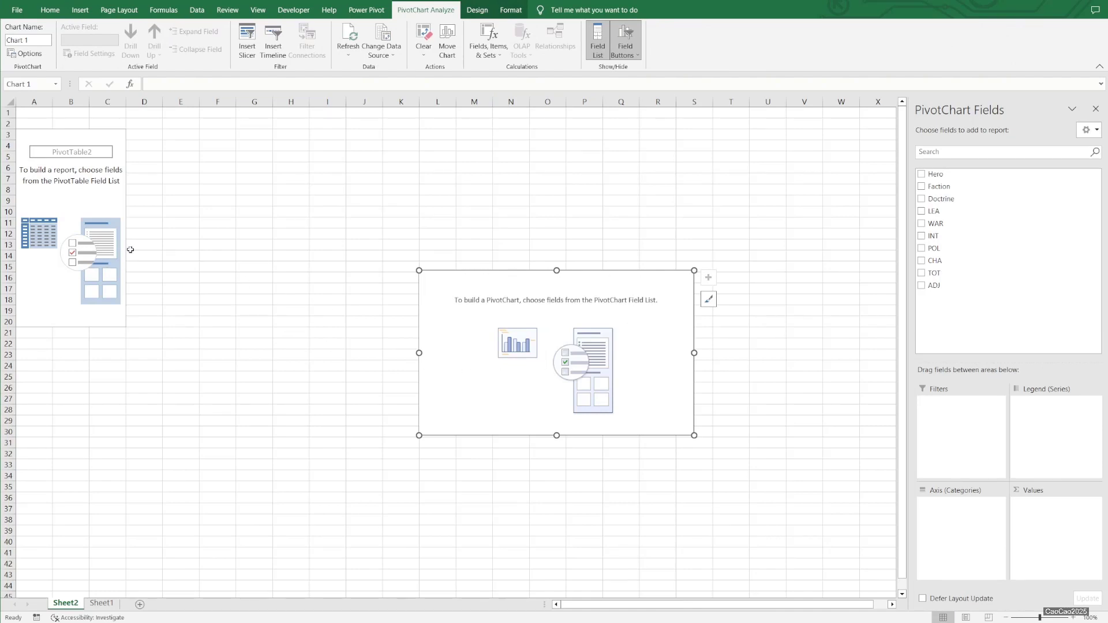
Move the empty PivotChart up-left, then review Sheet1's Hero through ADJ columns before returning to Sheet2
left_click_drag(513, 291, 348, 175)
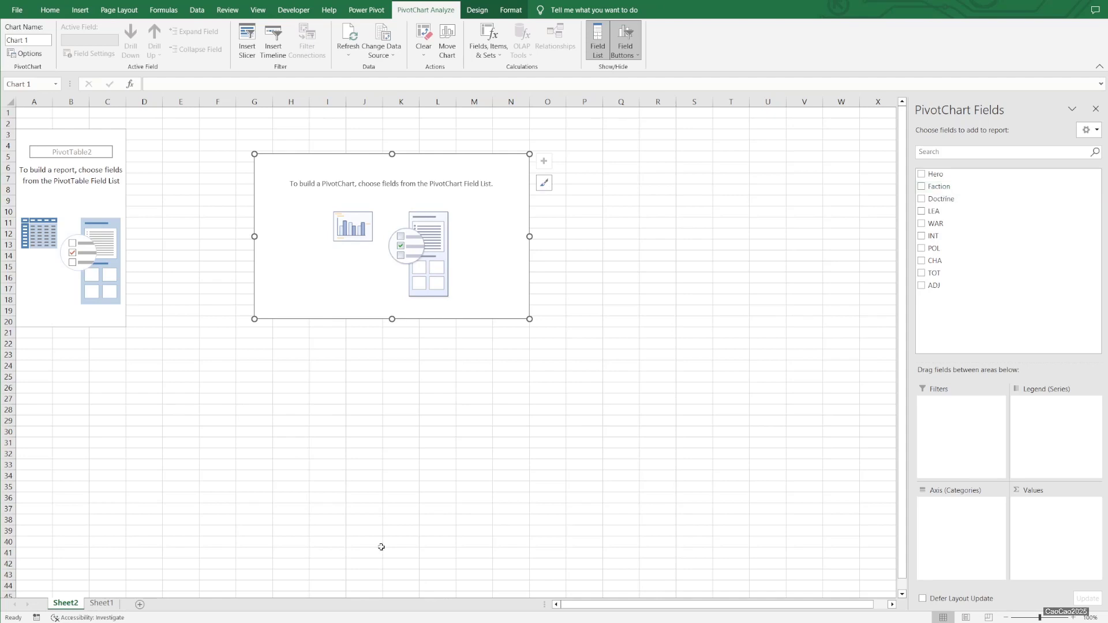
left_click(101, 603)
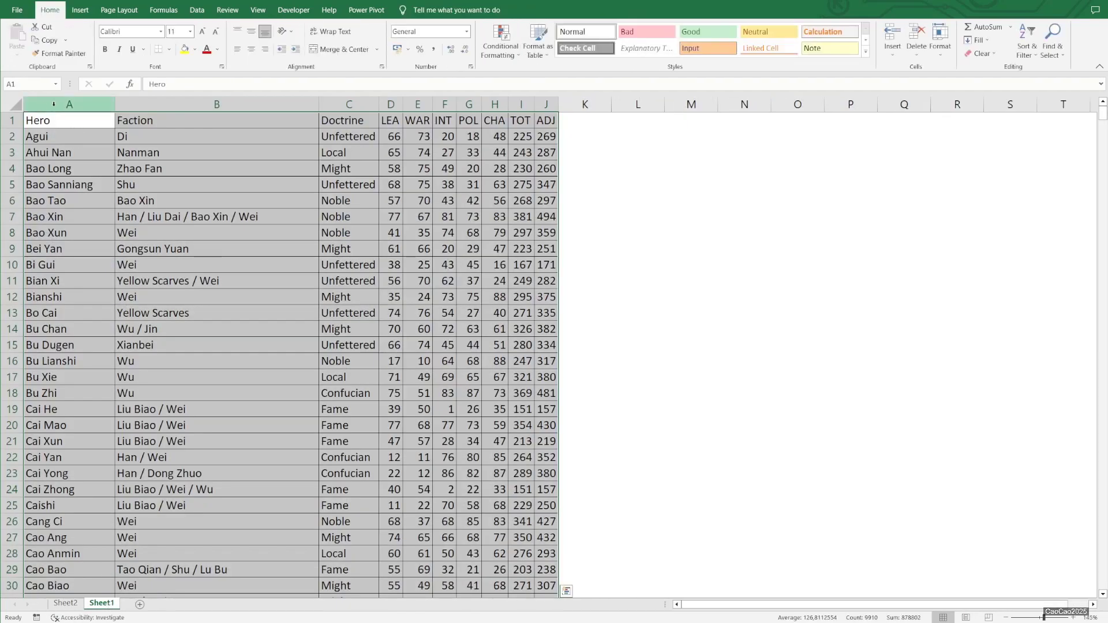
left_click(69, 104)
left_click(302, 105)
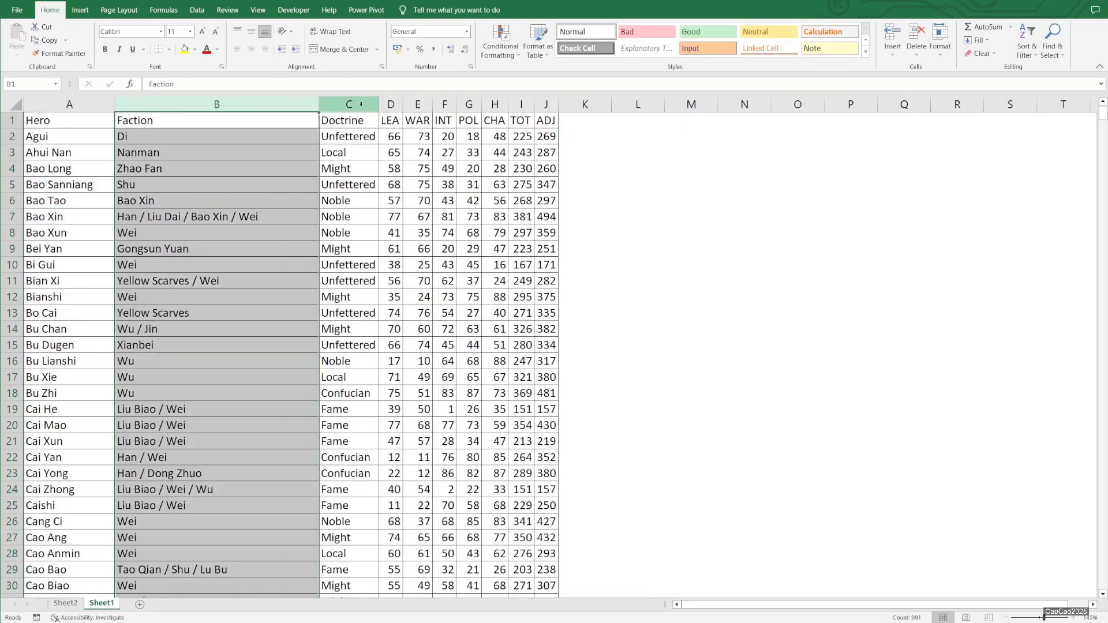
left_click(349, 104)
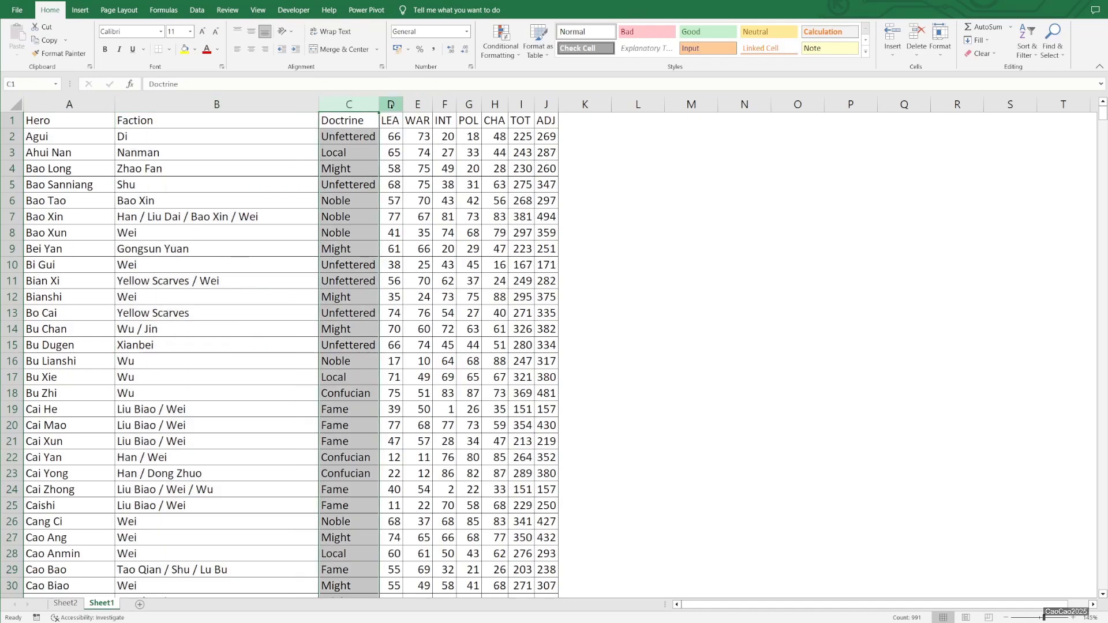
left_click_drag(390, 104, 520, 107)
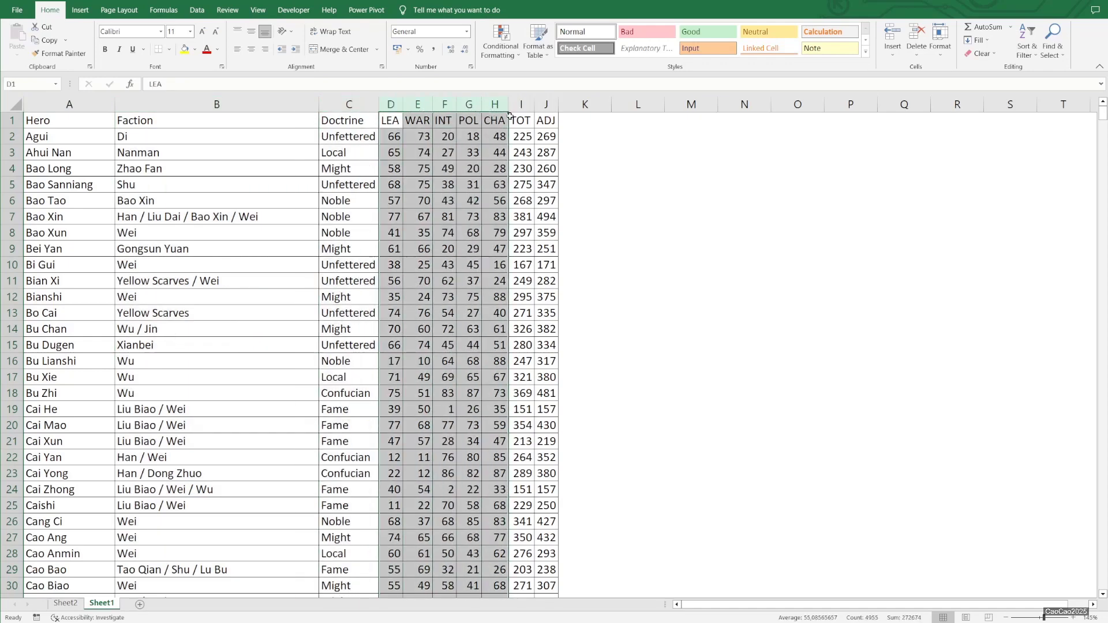
left_click(521, 104)
left_click(546, 104)
left_click(547, 136)
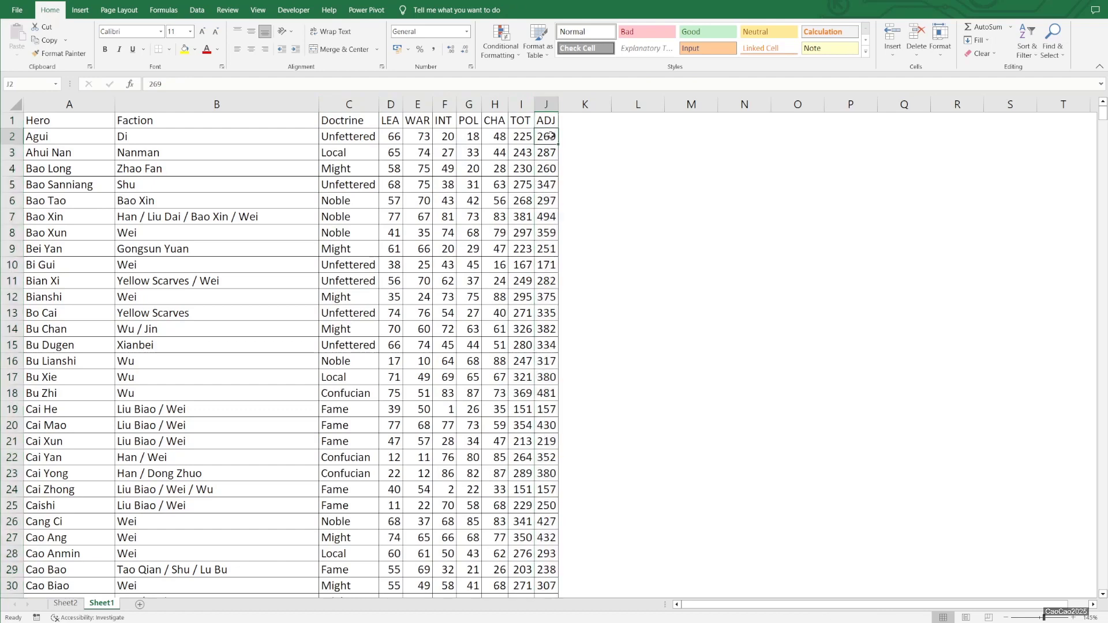
left_click(543, 169)
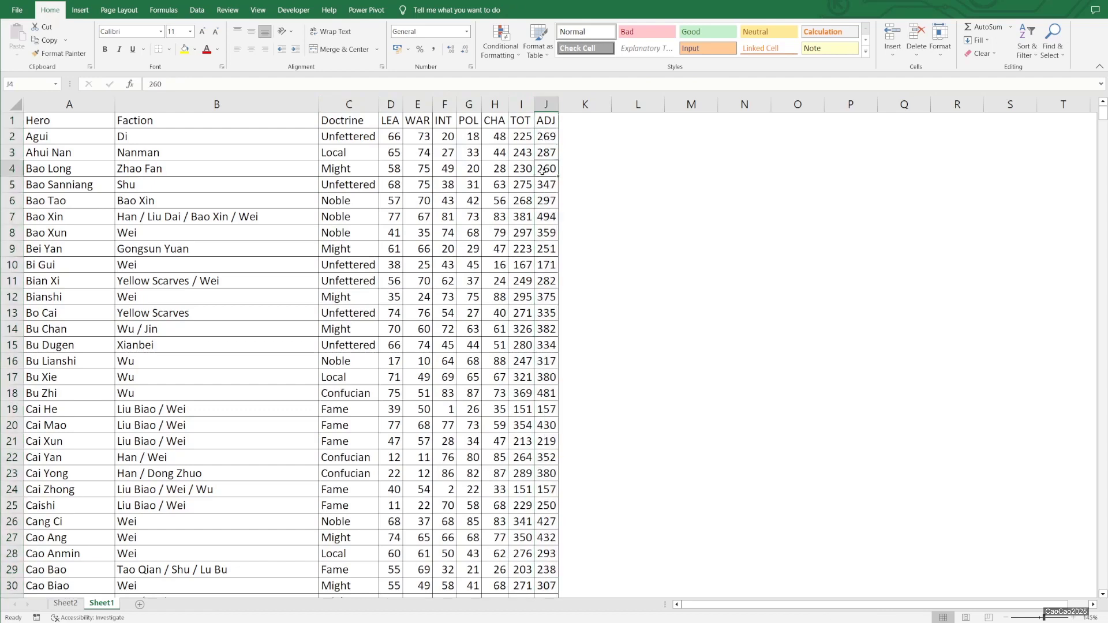
left_click(66, 603)
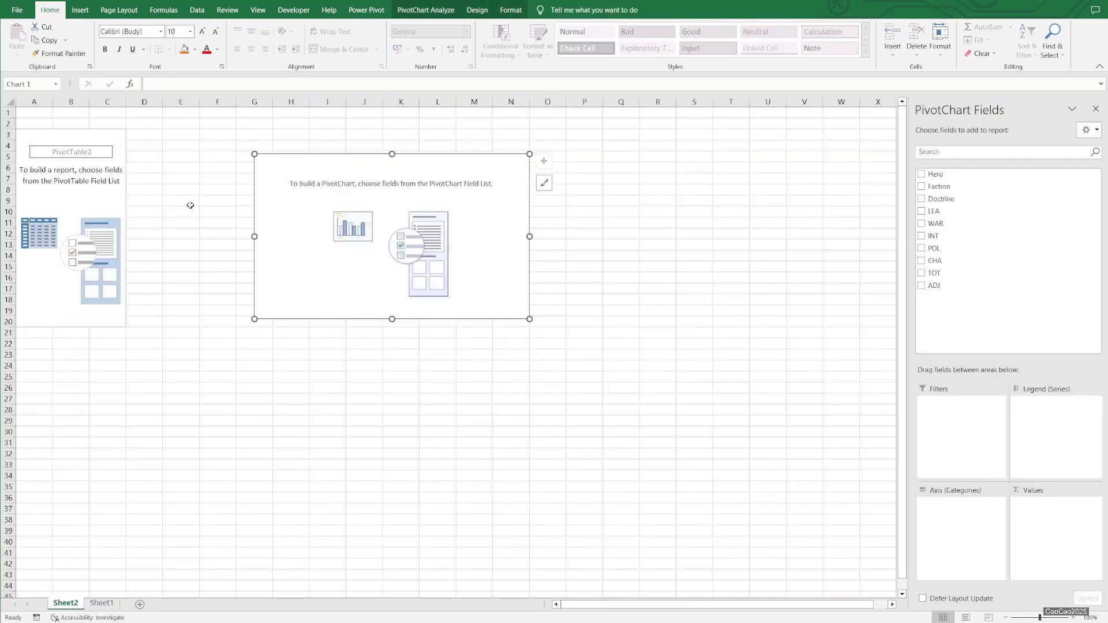
Chart Count of Hero by Doctrine instead of Faction, and enlarge the chart toward the lower left
left_click_drag(971, 186, 970, 537)
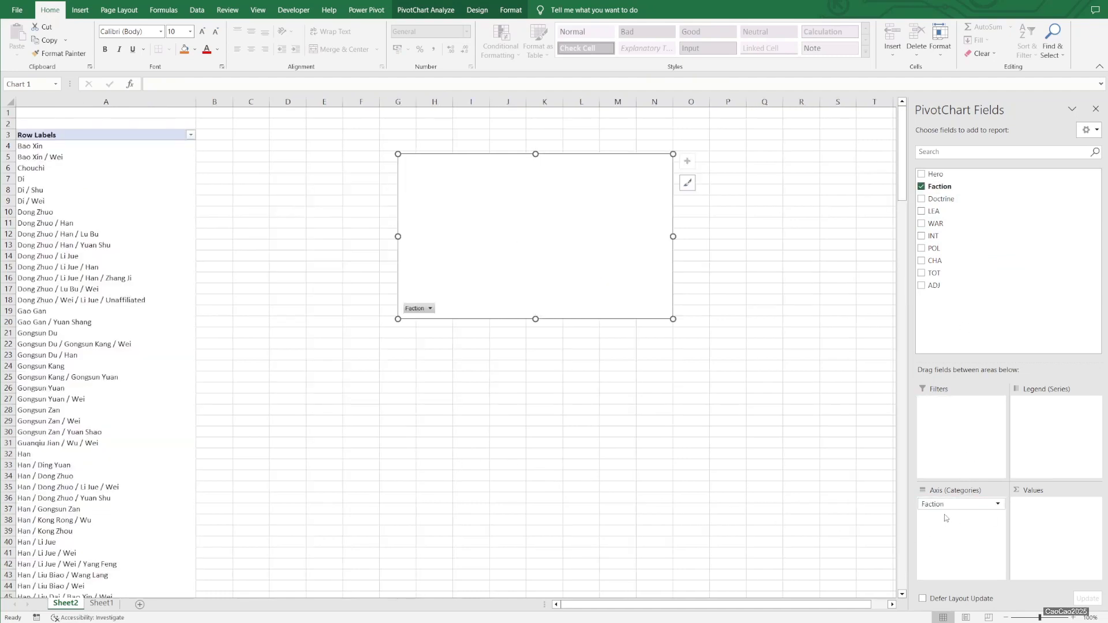
left_click_drag(944, 504, 756, 443)
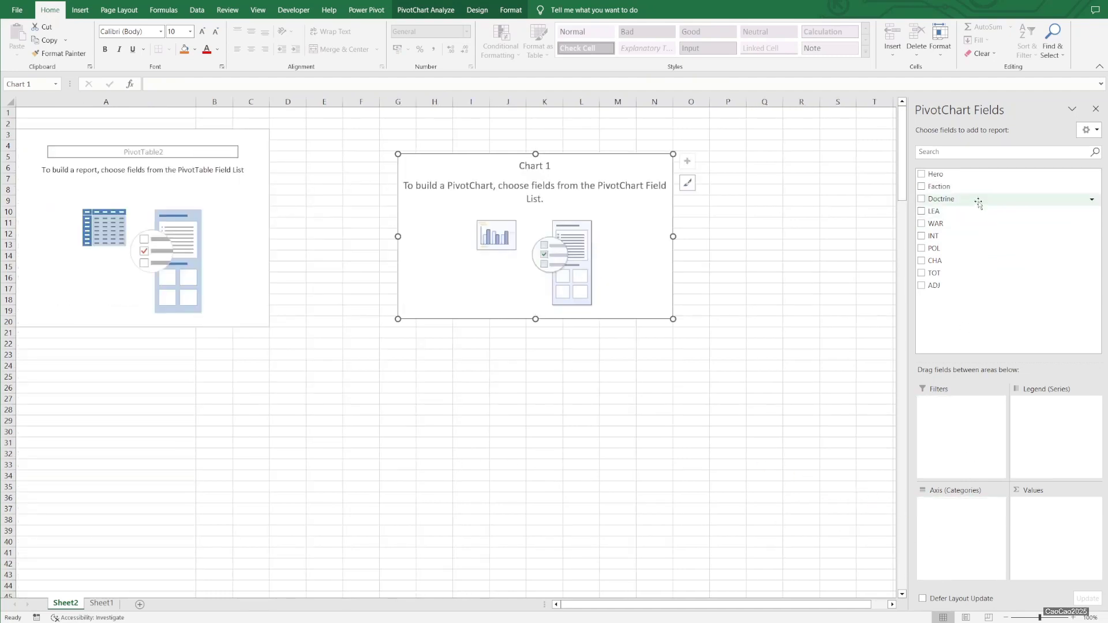
left_click_drag(978, 202, 971, 539)
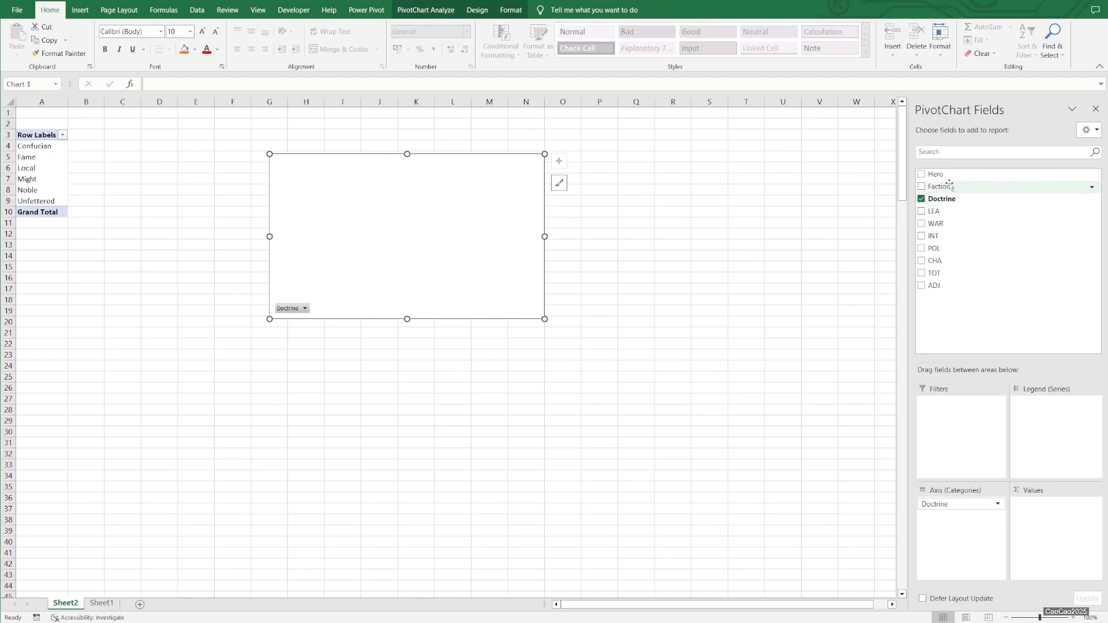
left_click_drag(936, 174, 1064, 531)
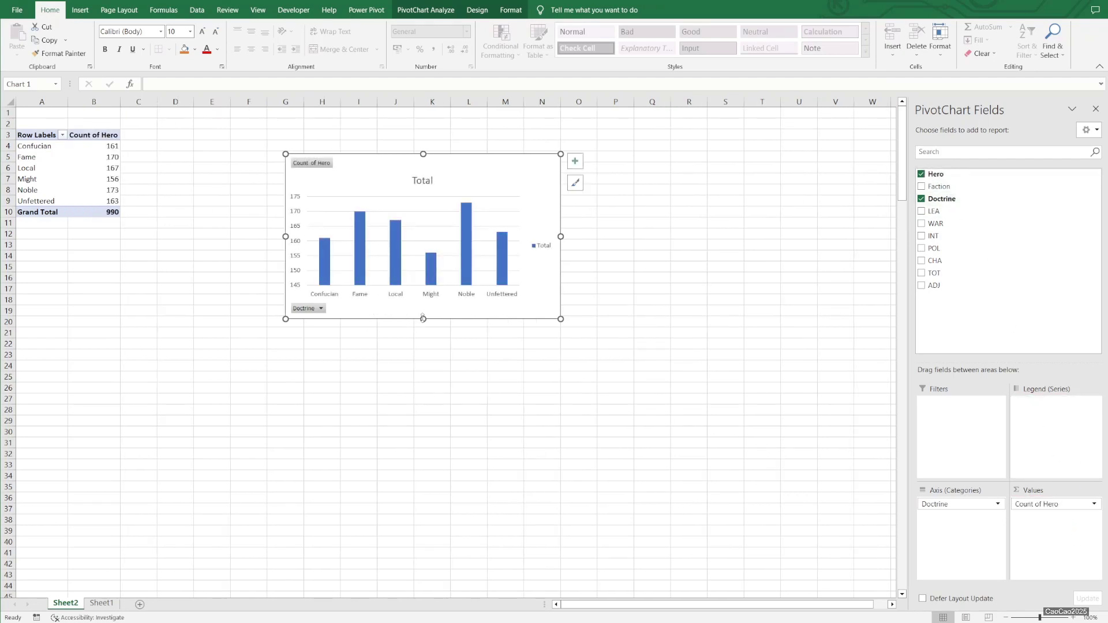
left_click_drag(286, 319, 172, 429)
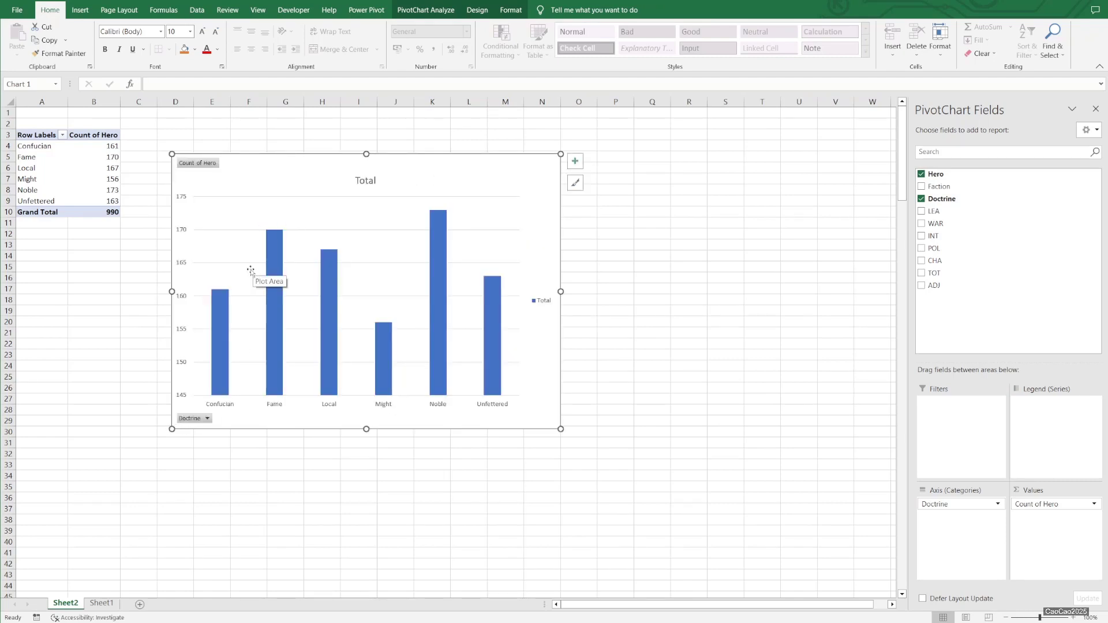
Move the enlarged chart up beside the PivotTable, spanning roughly rows 2–26 across columns D–M
scroll(251, 271, "up", 1, "ctrl")
scroll(144, 289, "up", 1, "ctrl")
scroll(161, 304, "up", 1, "ctrl")
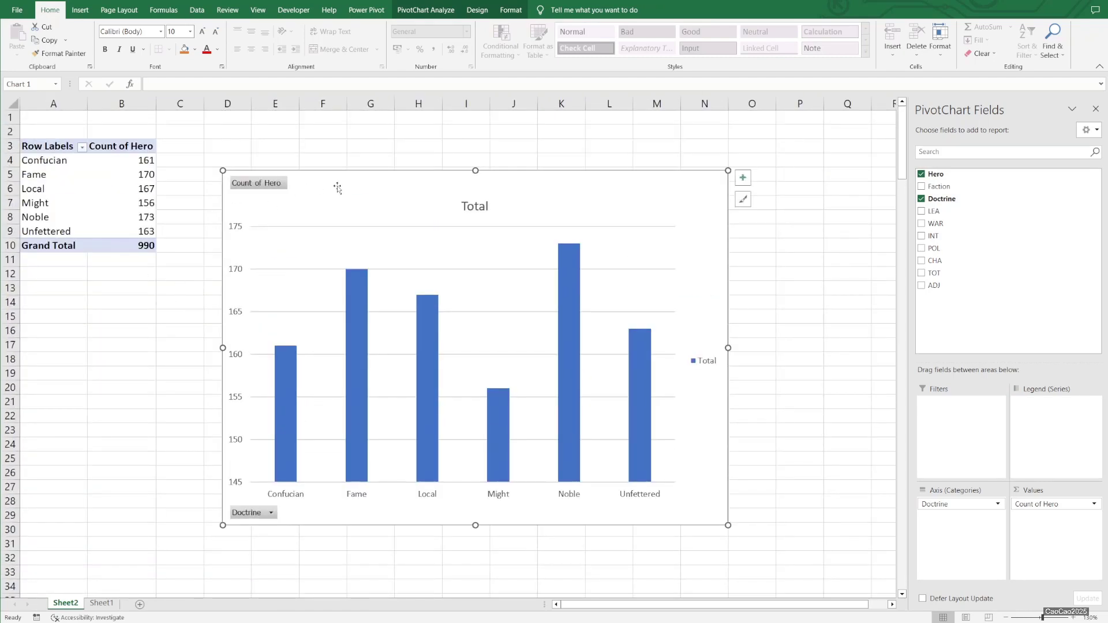
left_click_drag(338, 188, 333, 156)
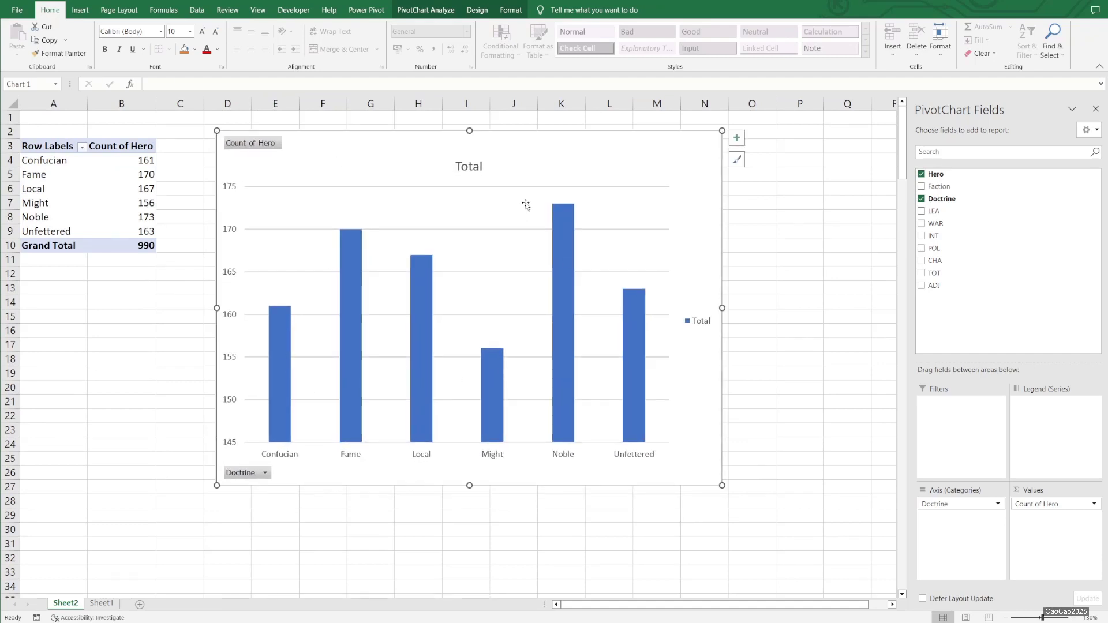
left_click(476, 11)
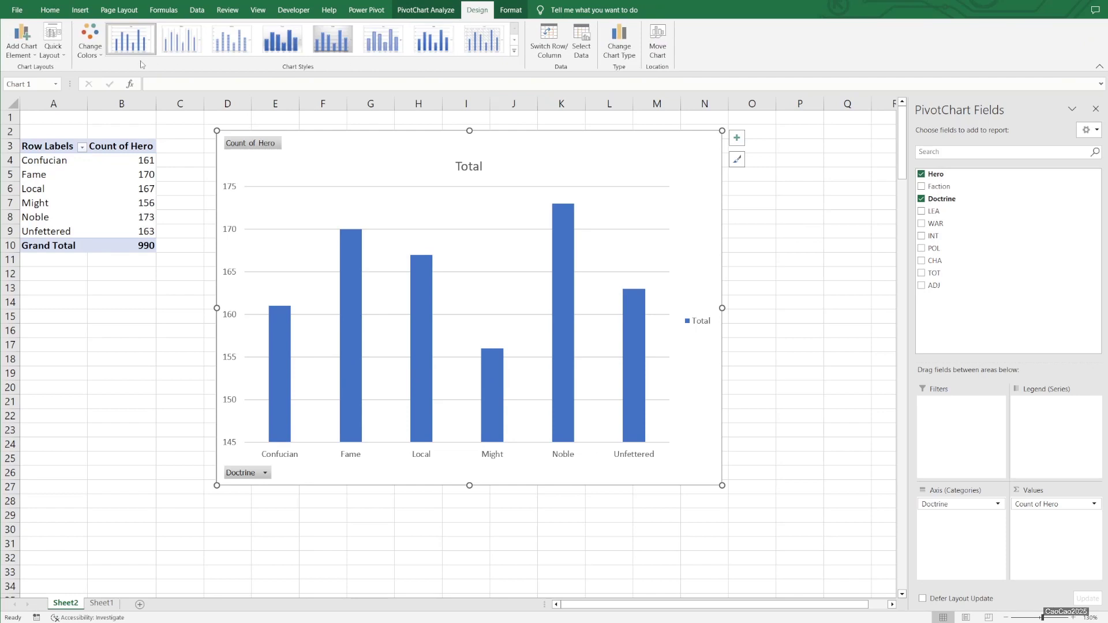
Apply the dark outlined chart style with glowing blue columns, after briefly trying the blue hatched style
left_click(514, 50)
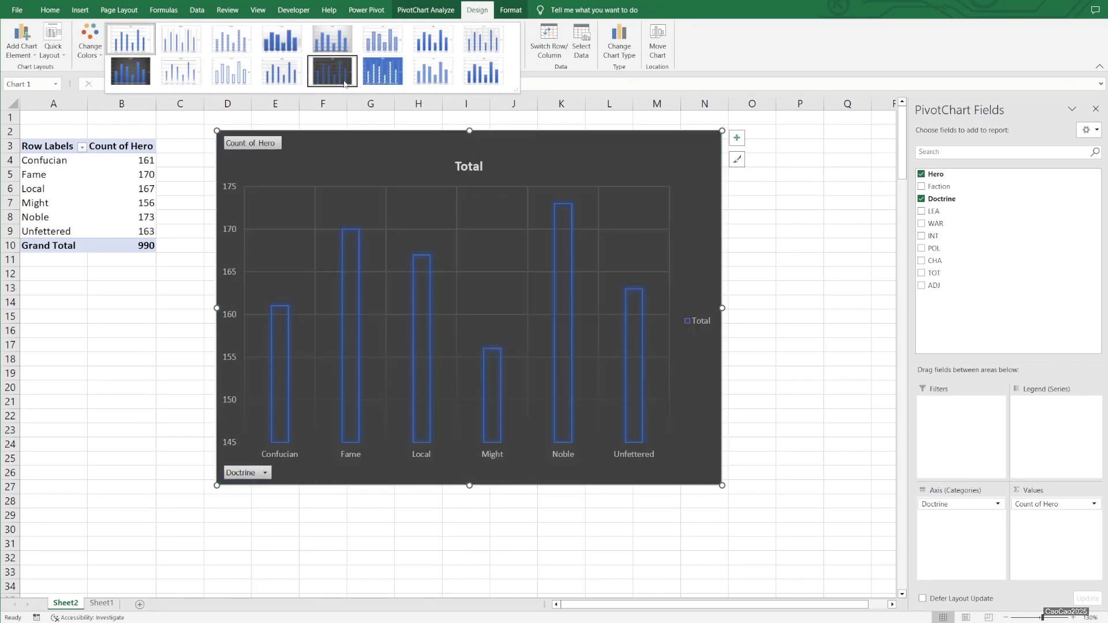
left_click(345, 83)
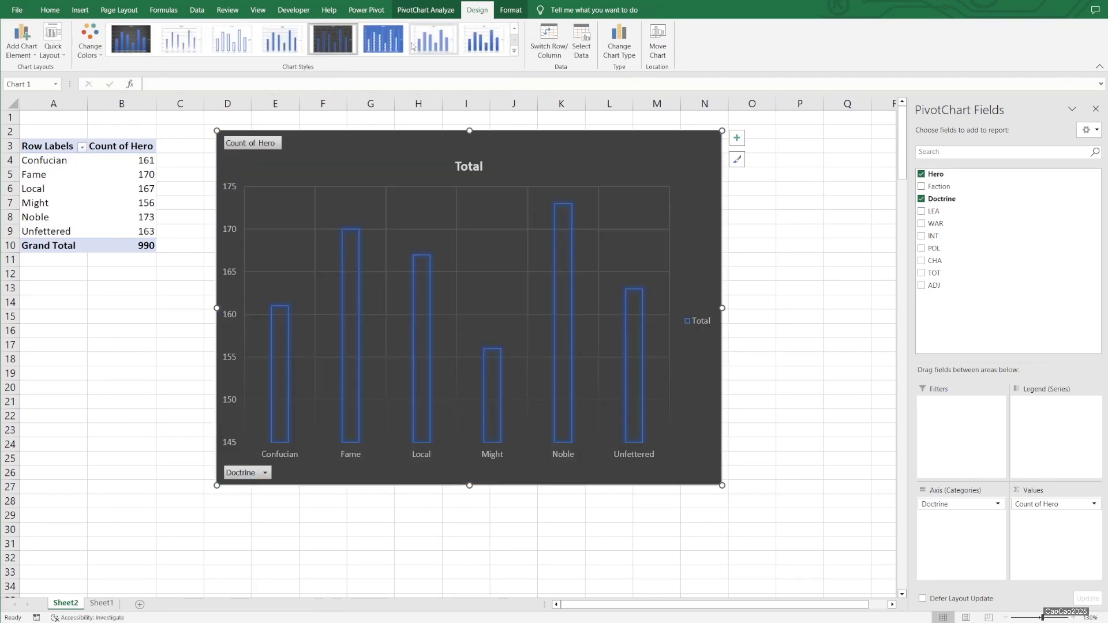
left_click(383, 39)
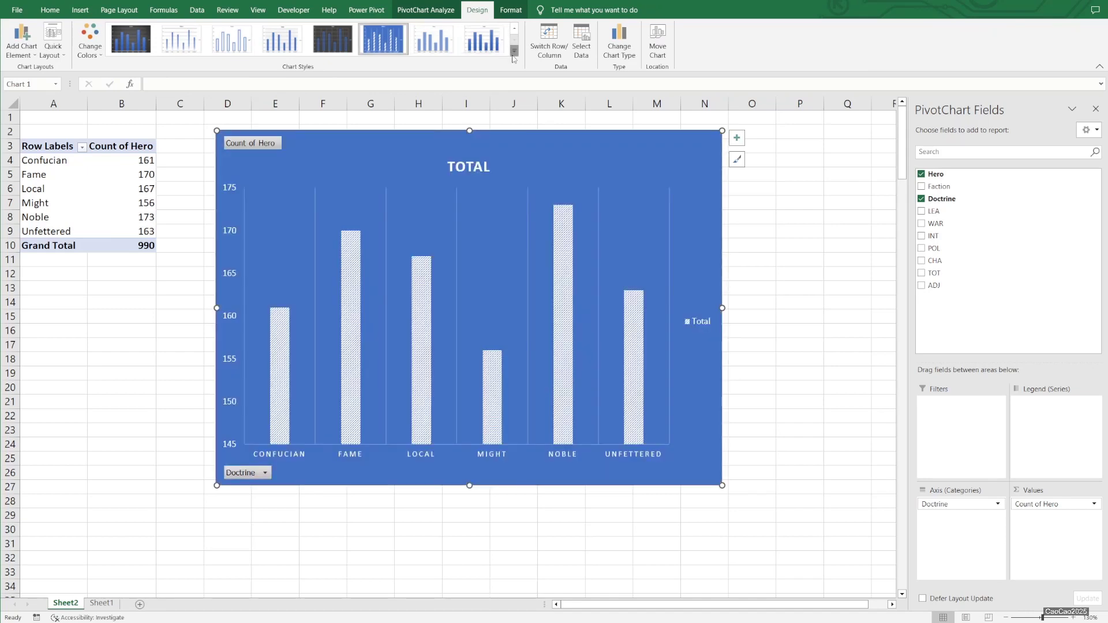
left_click(332, 39)
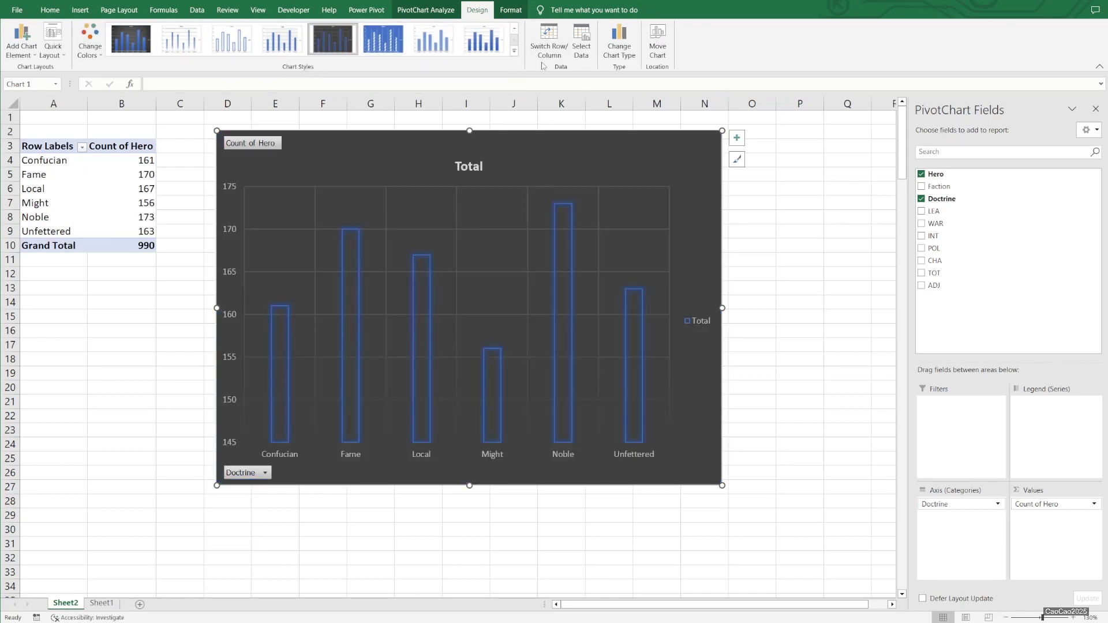
left_click(610, 62)
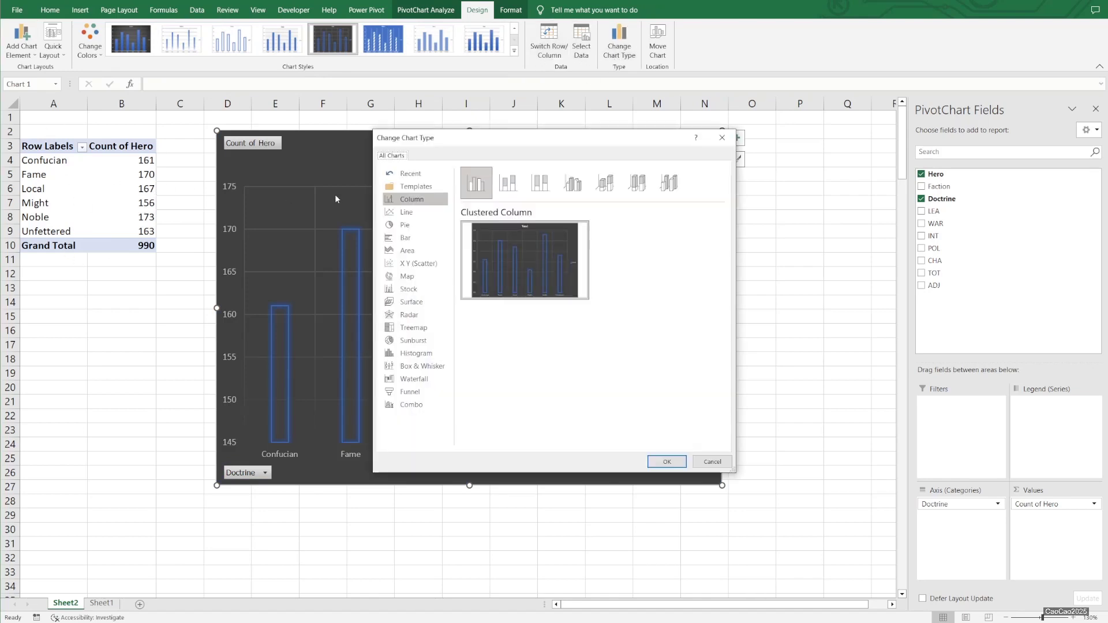
Switch the PivotChart to a pie chart of Count of Hero across the six doctrines
left_click(406, 225)
mouse_move(524, 260)
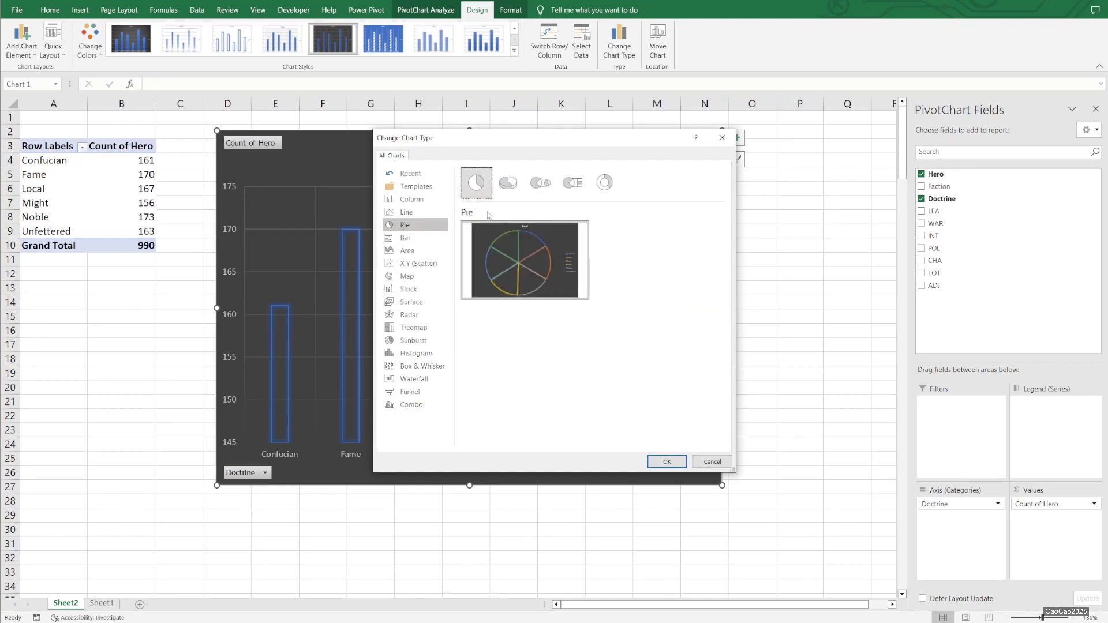
left_click(667, 462)
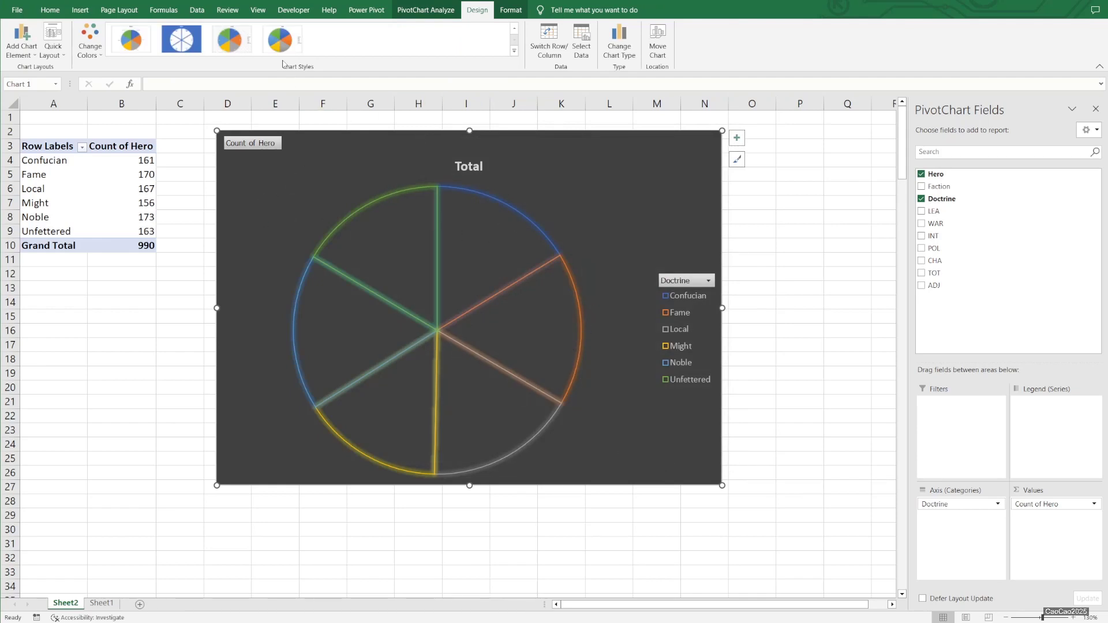
Compare pie styles and settle on the first: coloured slices on white labelled with doctrine and percentage
left_click(231, 40)
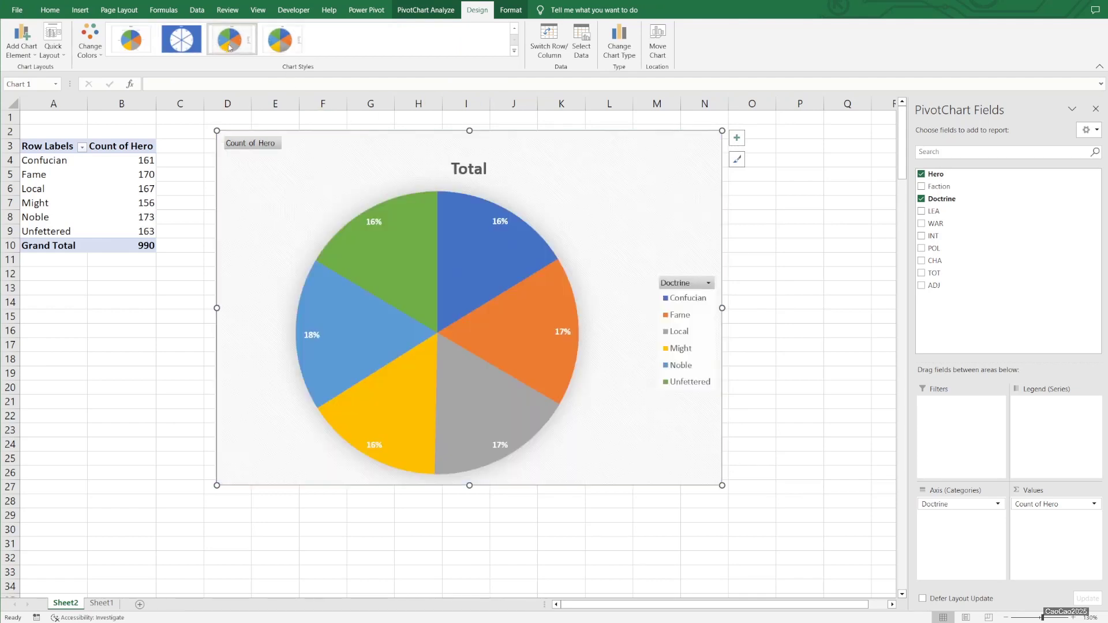
left_click(181, 39)
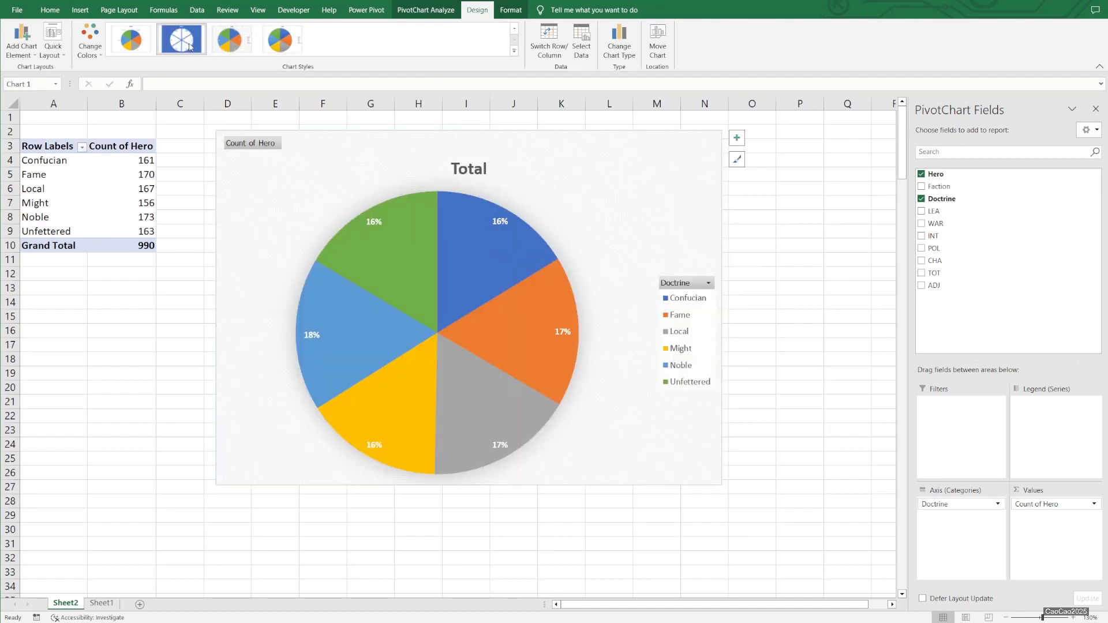
left_click(131, 39)
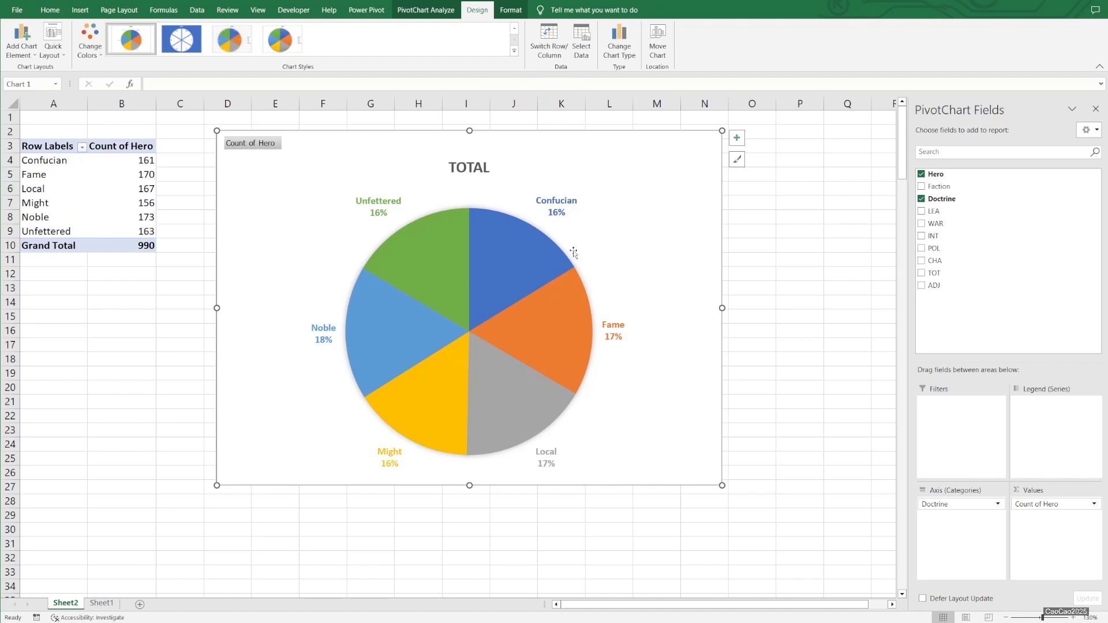
mouse_move(939, 186)
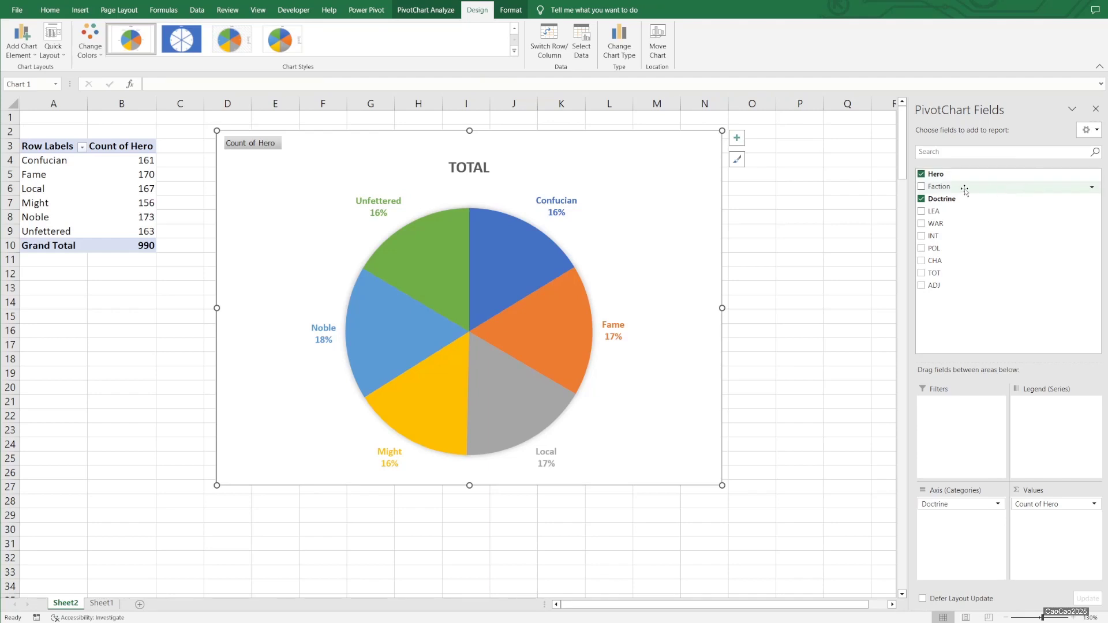
Add Faction beneath Doctrine as a second category in Axis (Categories)
mouse_move(940, 186)
left_mouse_down()
mouse_move(971, 360)
mouse_move(971, 531)
left_mouse_up()
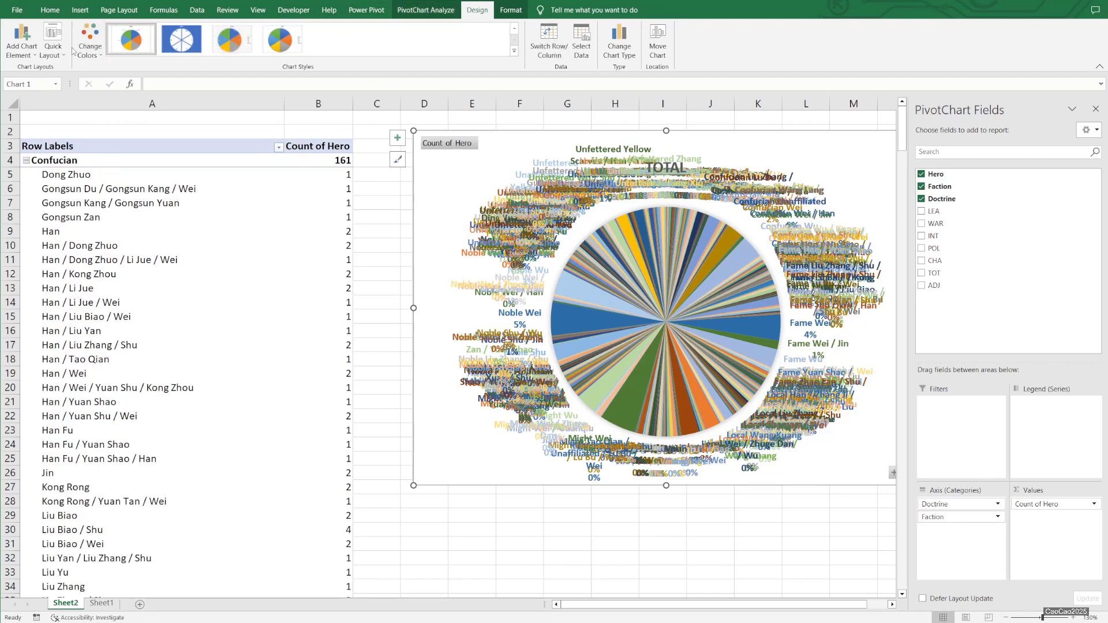
Browse the chart types and switch the pie to a Stacked Line with Markers chart
left_click(631, 63)
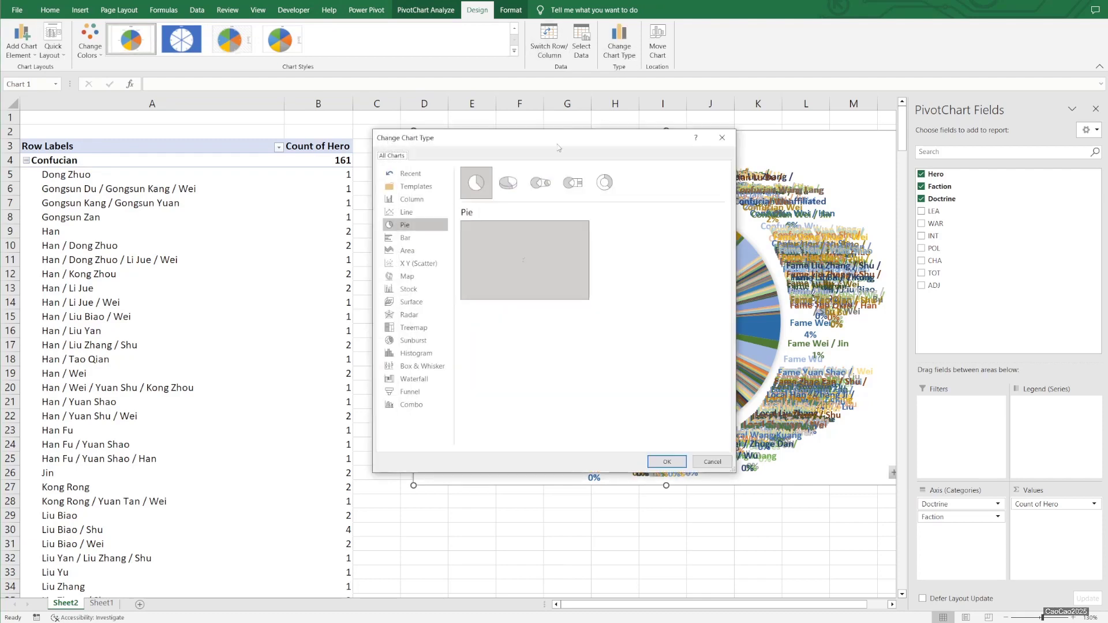
left_click(409, 212)
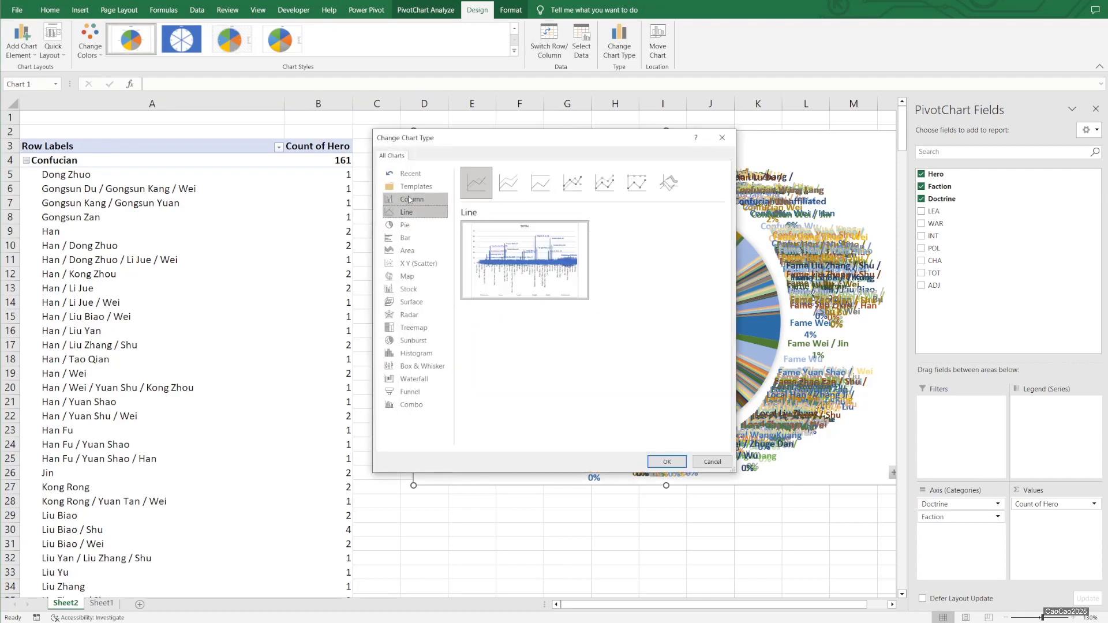
left_click(411, 199)
left_click(505, 188)
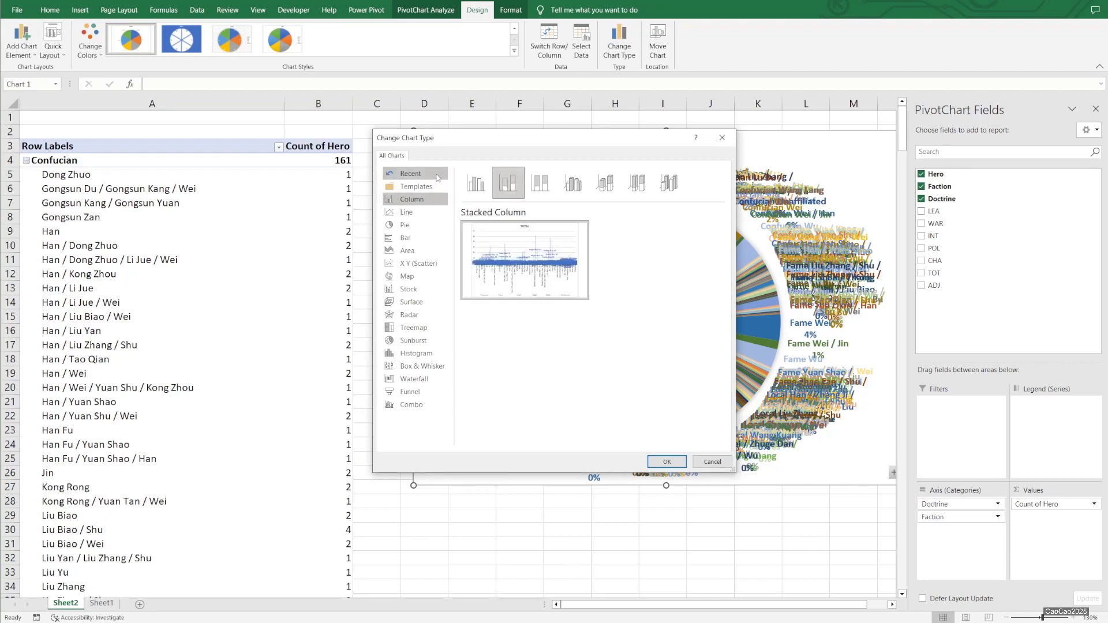
left_click(411, 289)
left_click(423, 278)
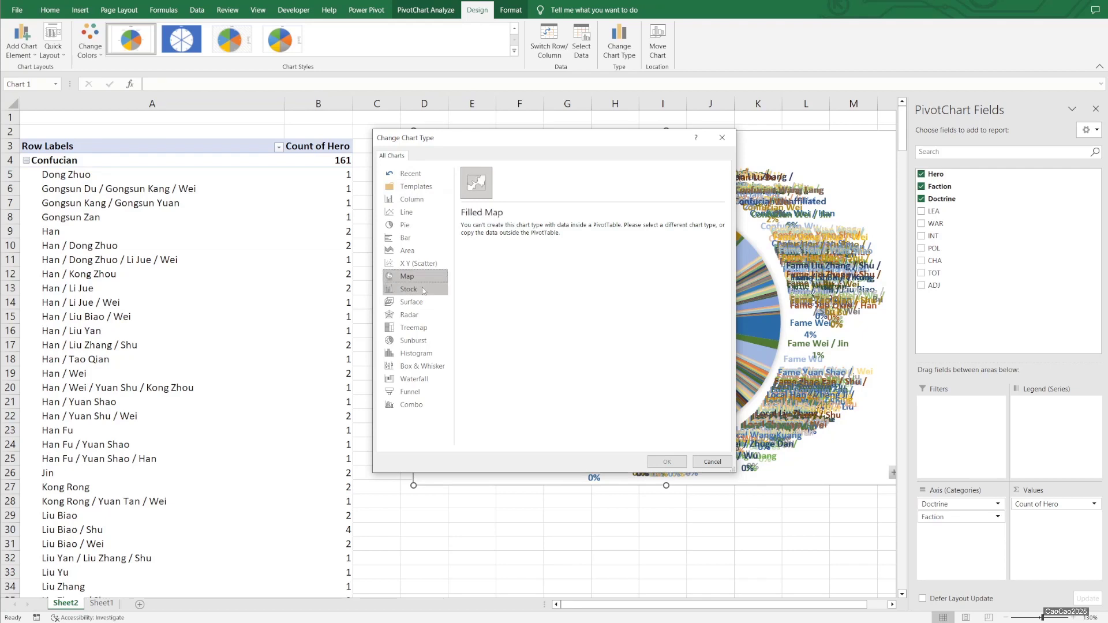
left_click(425, 353)
left_click(430, 340)
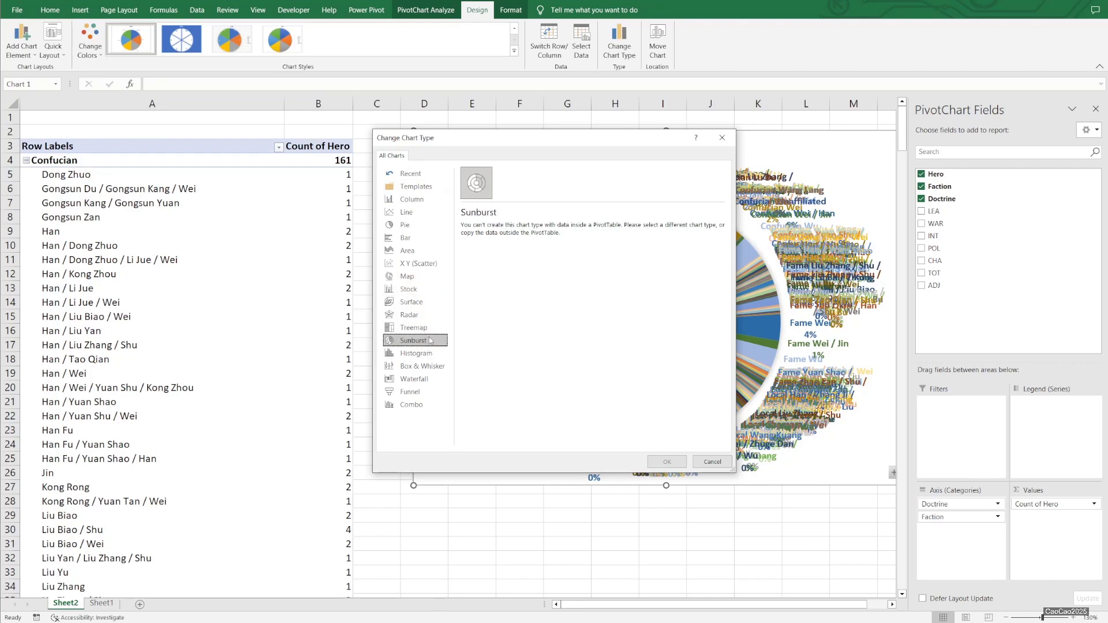
left_click(427, 213)
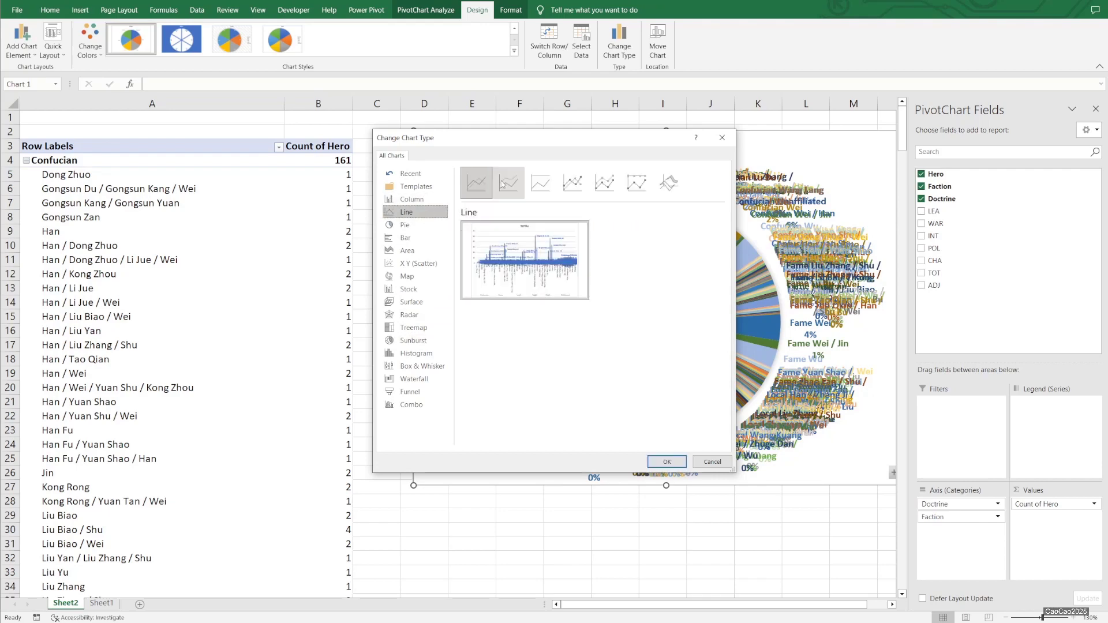
left_click(605, 185)
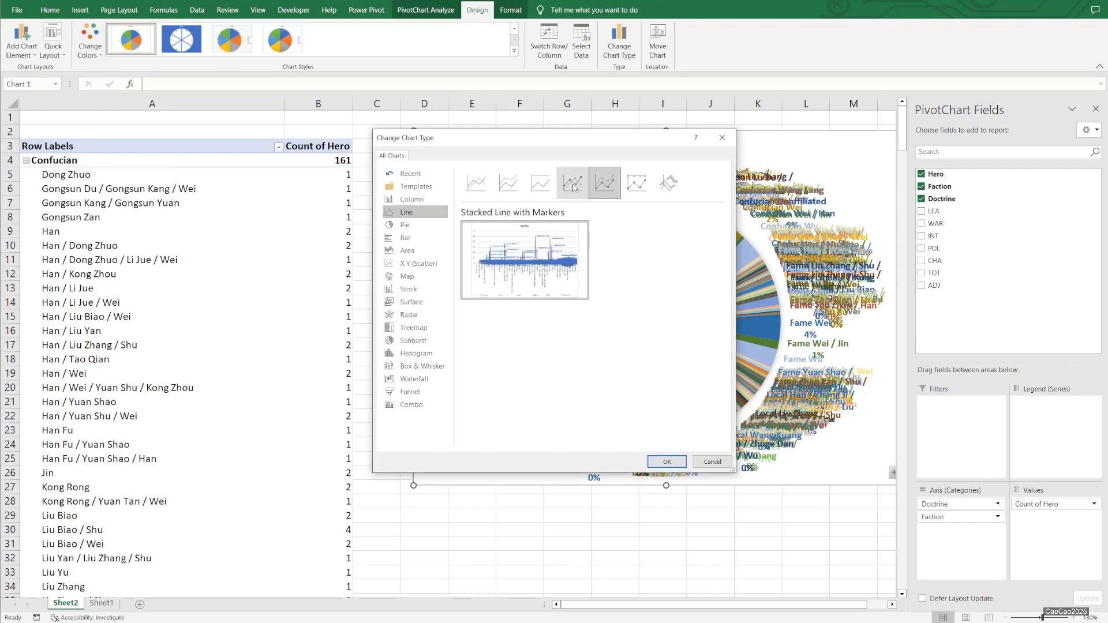
left_click(666, 462)
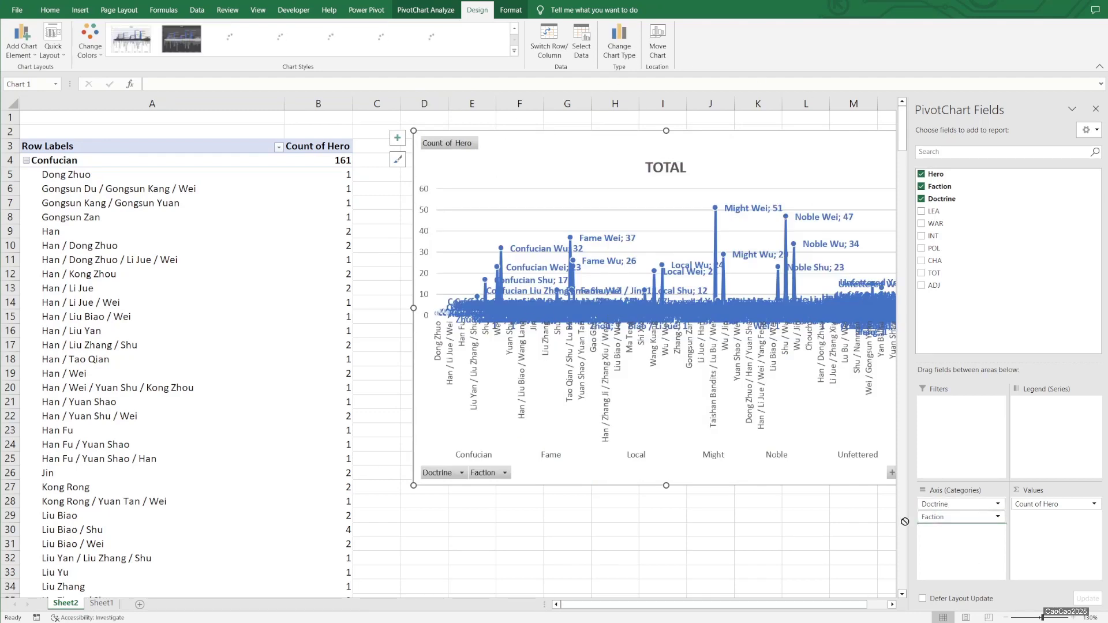
Remove Faction and Count of Hero, then add Sum of LEA, WAR, INT and POL as values
left_click_drag(947, 517, 699, 585)
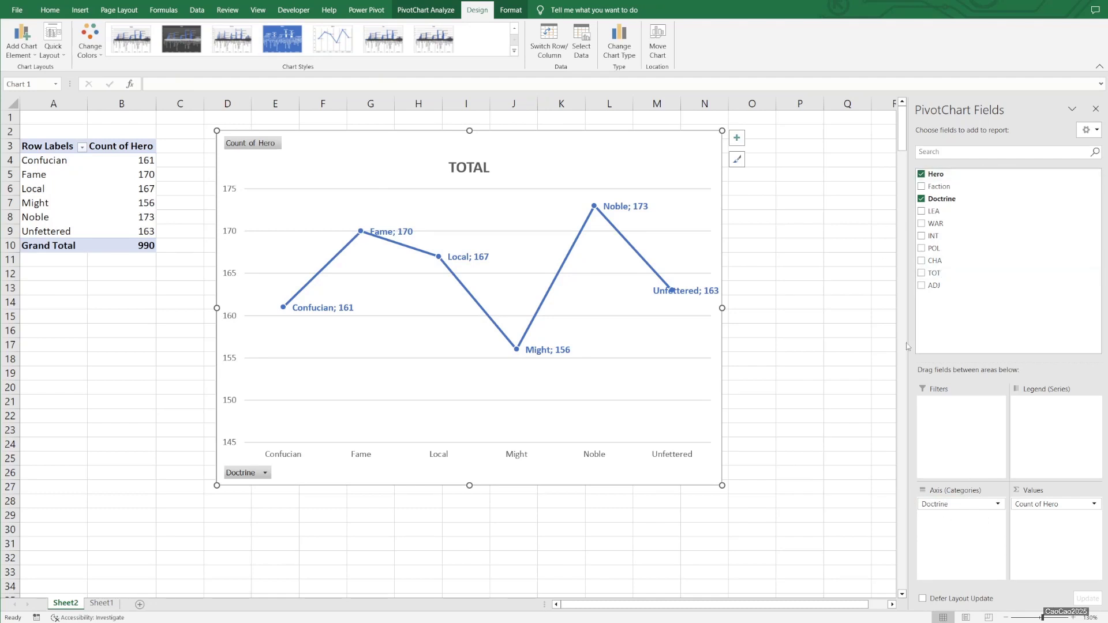
left_click_drag(1036, 503, 853, 495)
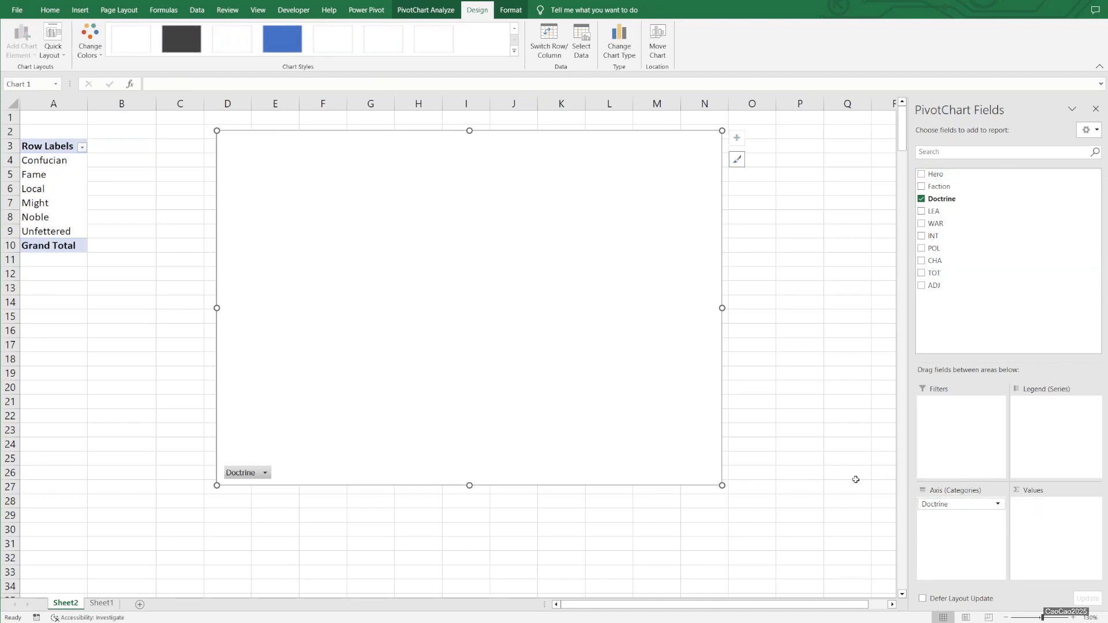
left_click_drag(934, 211, 1055, 525)
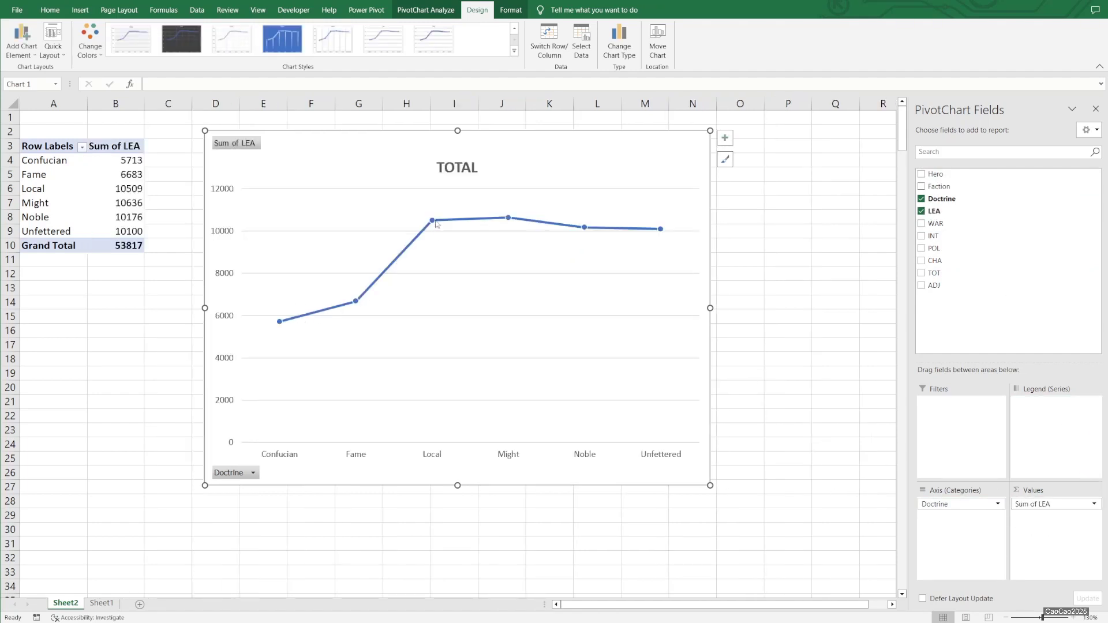
mouse_move(1003, 224)
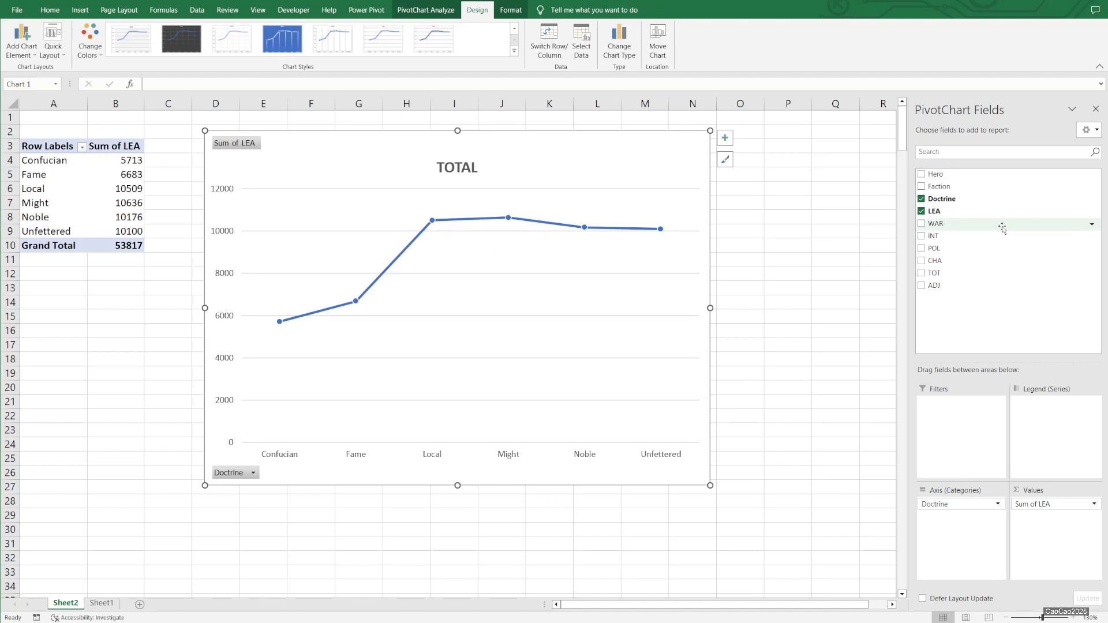
left_click_drag(1003, 227, 1067, 523)
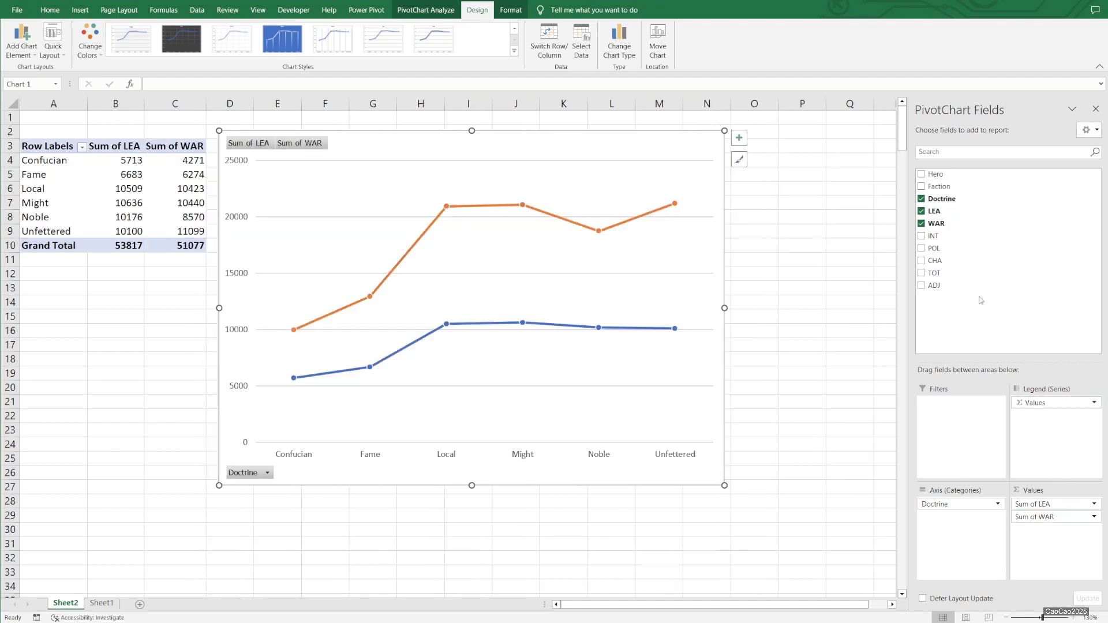
left_click_drag(934, 236, 1067, 539)
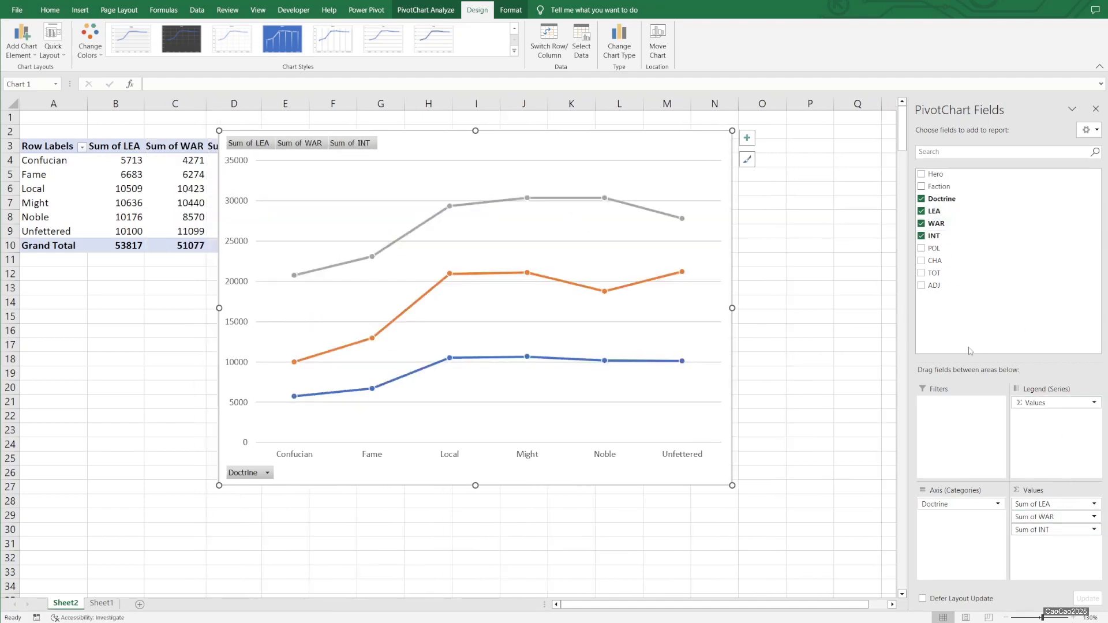
left_click_drag(934, 248, 1056, 541)
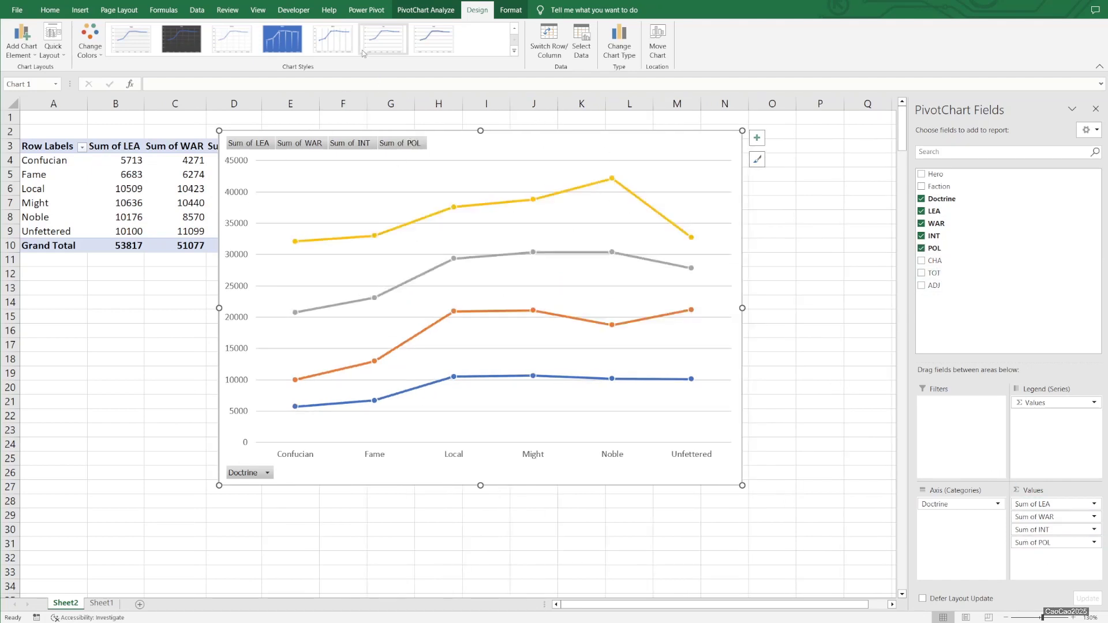
Move the chart right to uncover the pivot table's value columns
left_click_drag(476, 137, 631, 141)
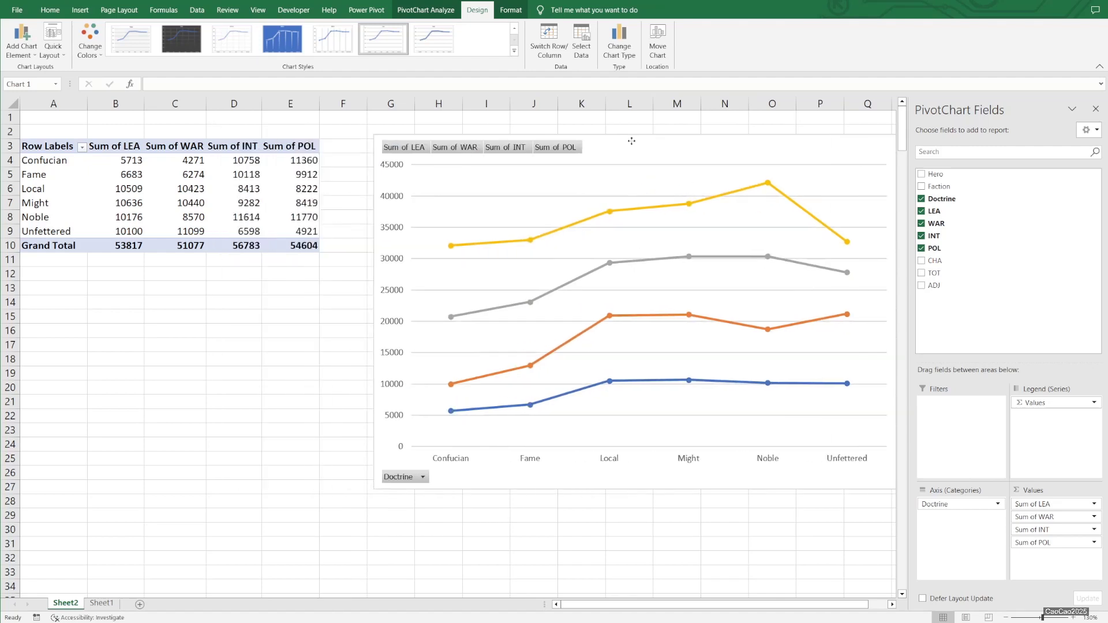
left_click(181, 176)
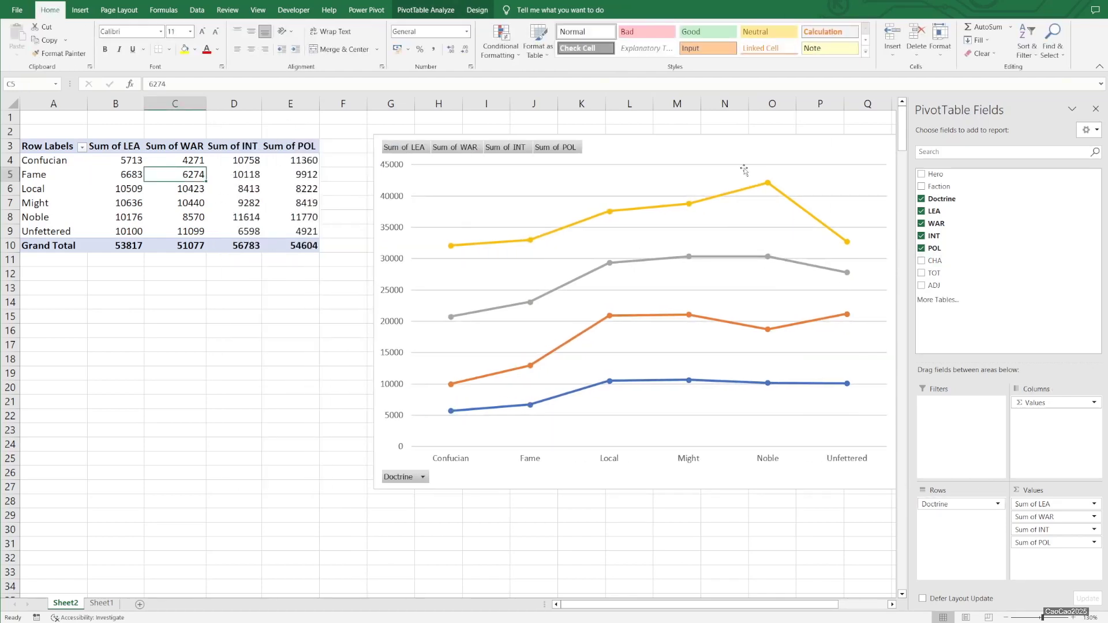
left_click_drag(743, 169, 702, 154)
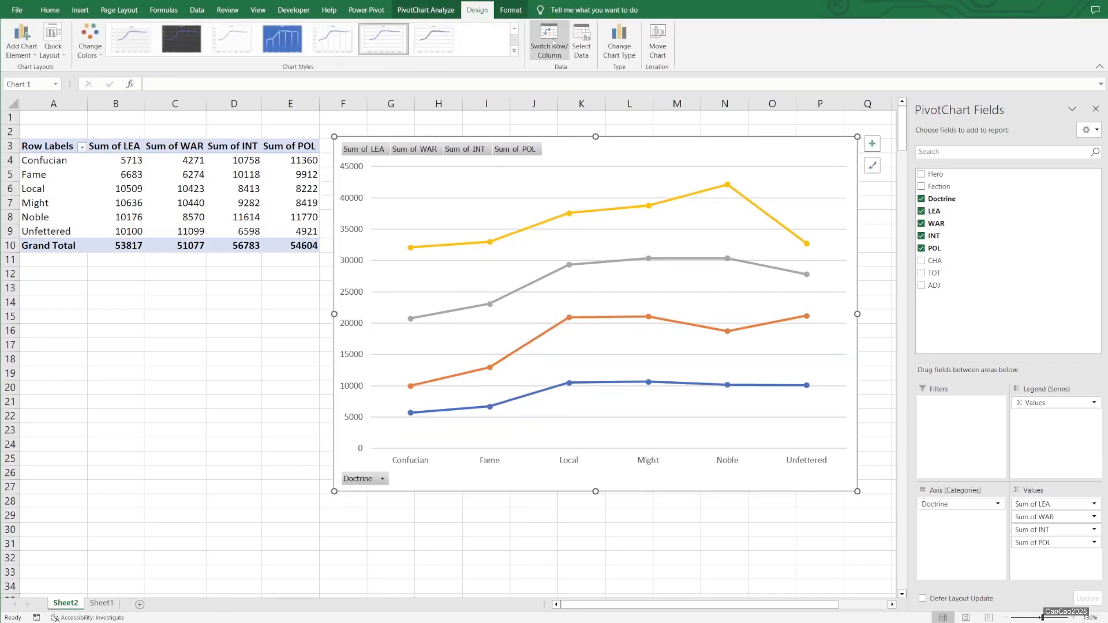
Apply the dark Style 10 chart style with glowing lines and data labels
left_click(278, 45)
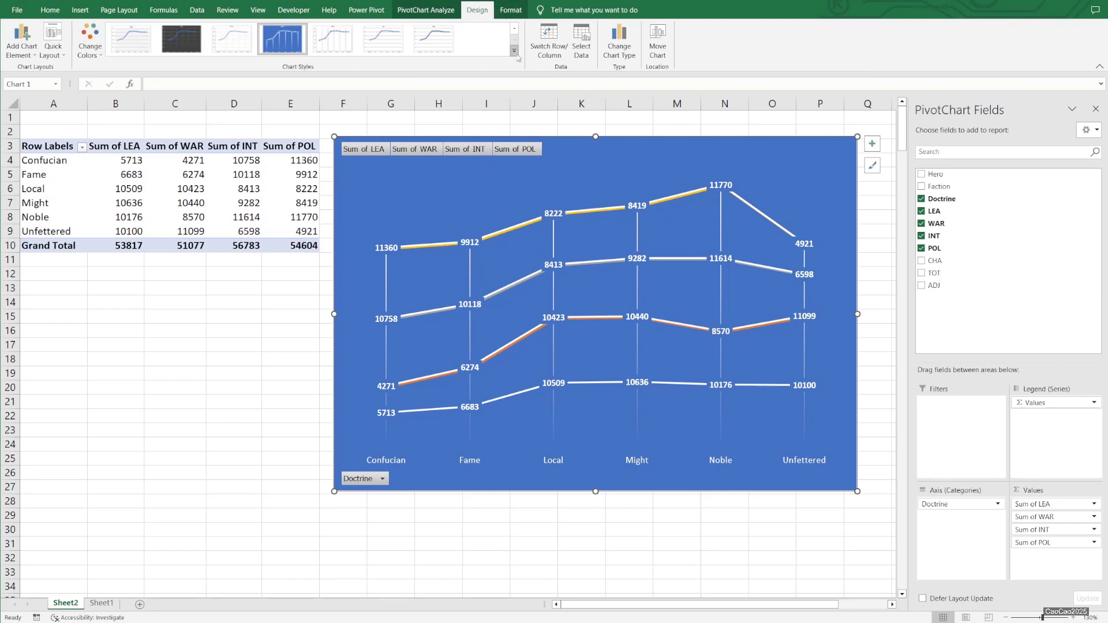
left_click(514, 51)
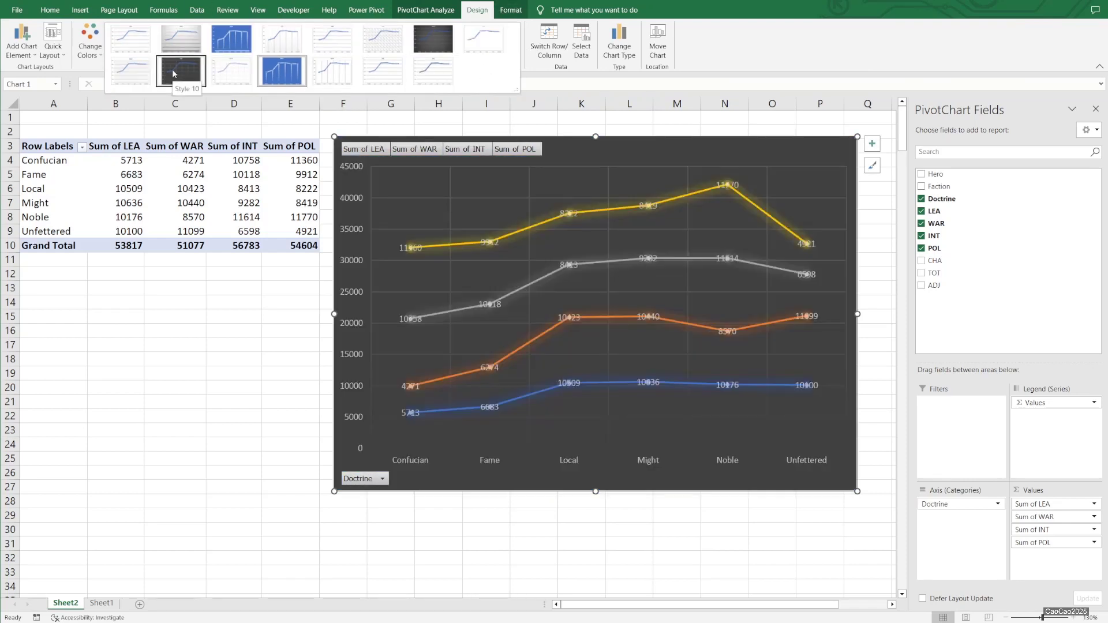
left_click(173, 73)
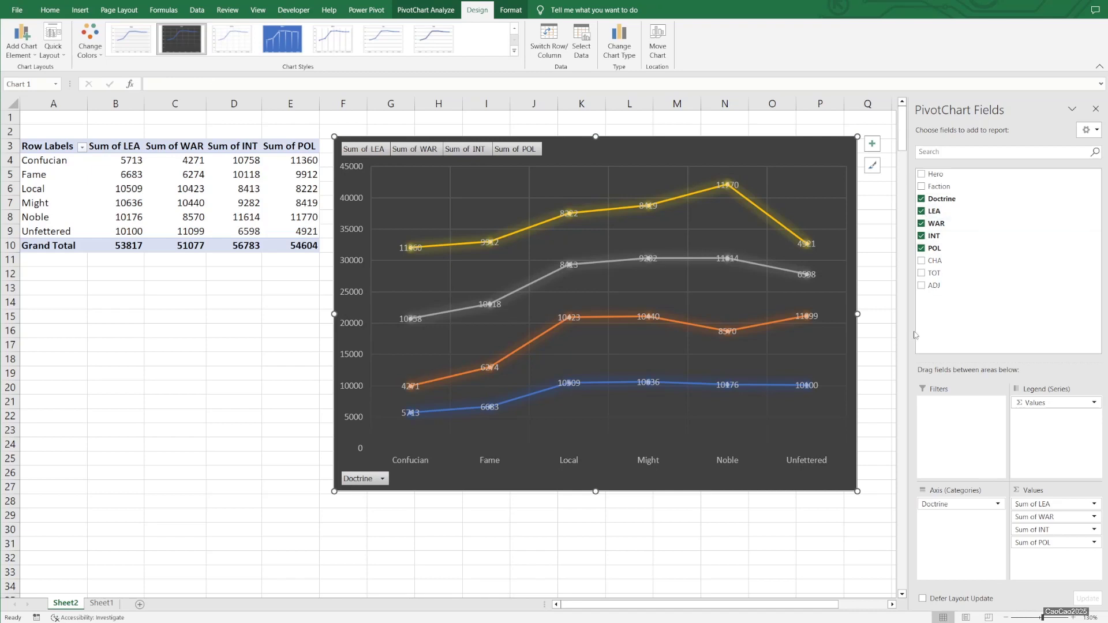
left_click(872, 145)
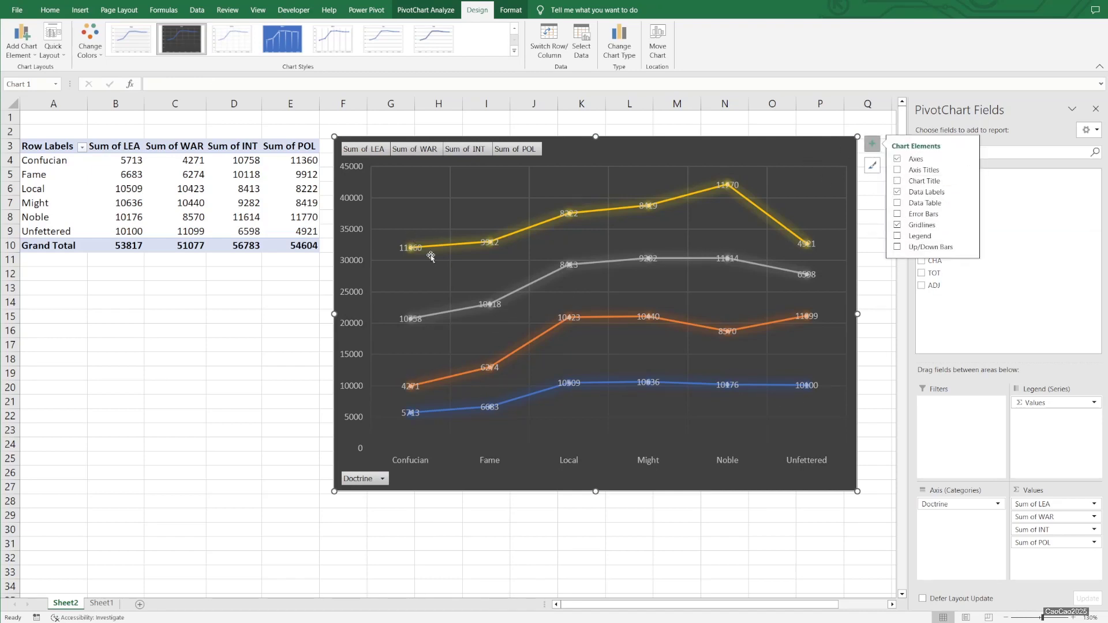
Add the Hero field to Values as Count of Hero, a fifth series
key("Escape")
key("Escape")
left_click(520, 154)
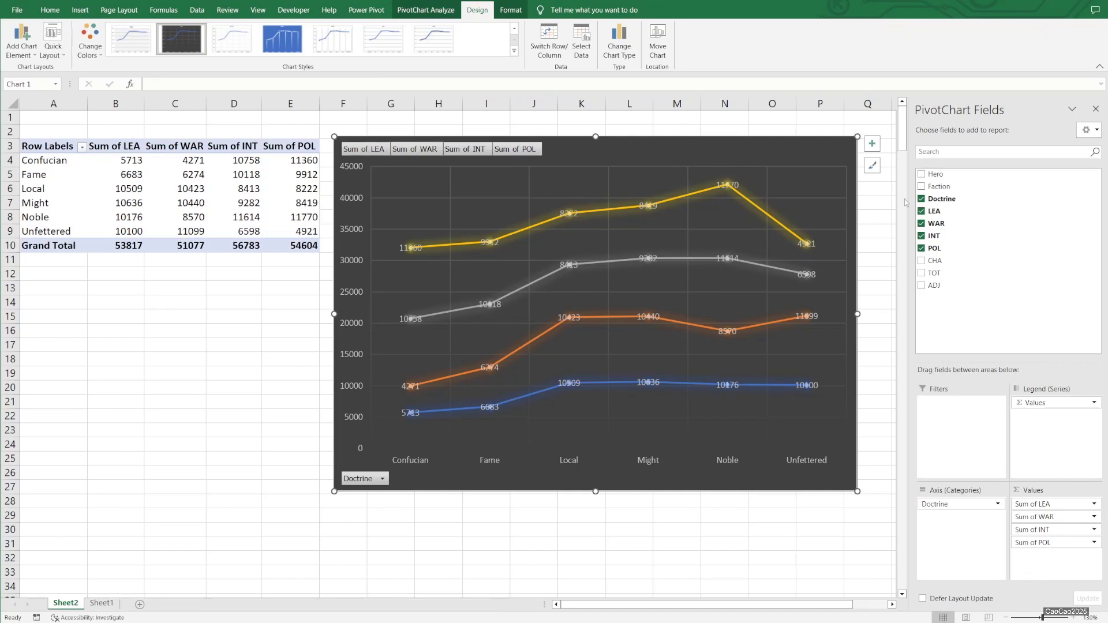
mouse_move(935, 173)
left_mouse_down()
mouse_move(1060, 566)
mouse_move(1050, 557)
left_mouse_up()
left_click(1050, 555)
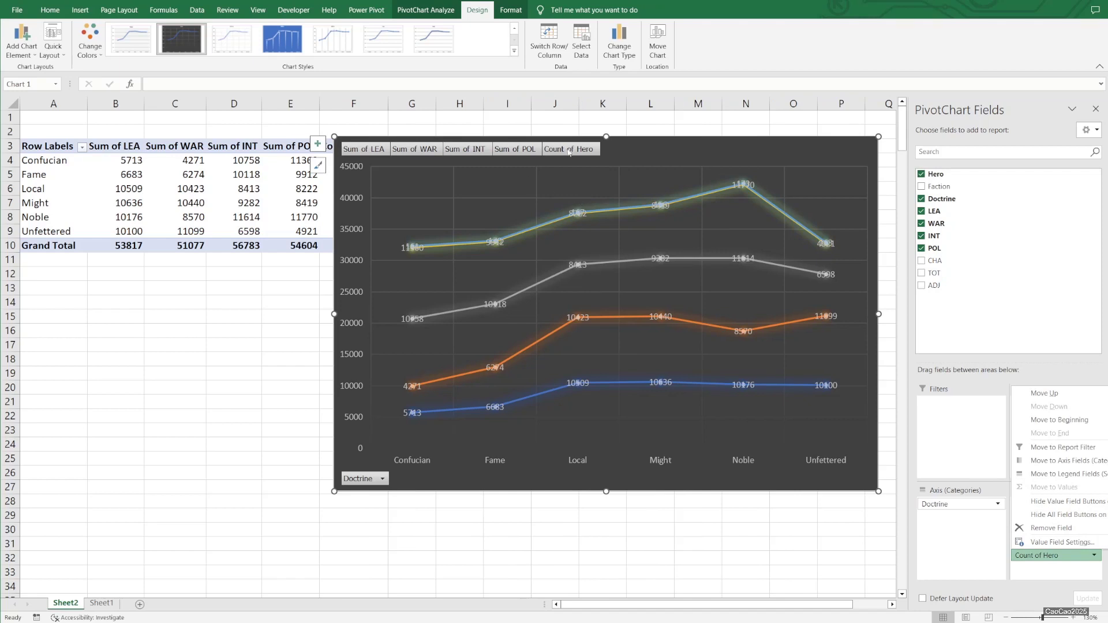
left_click(568, 151)
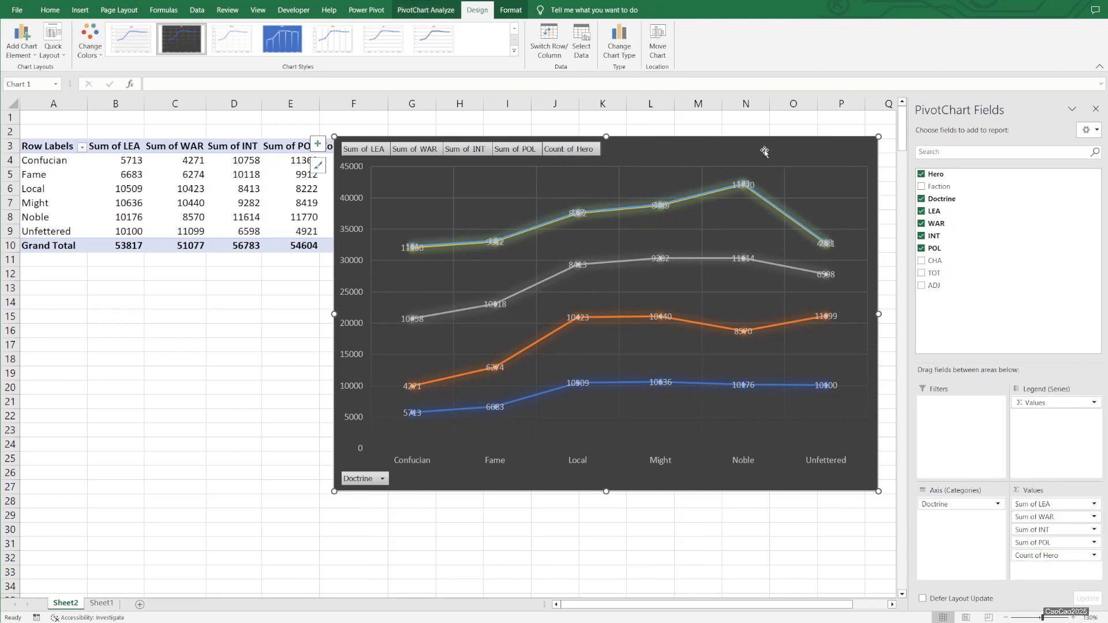
Check PivotChart Options without changes, then move the chart down and left over the pivot table
right_click(869, 160)
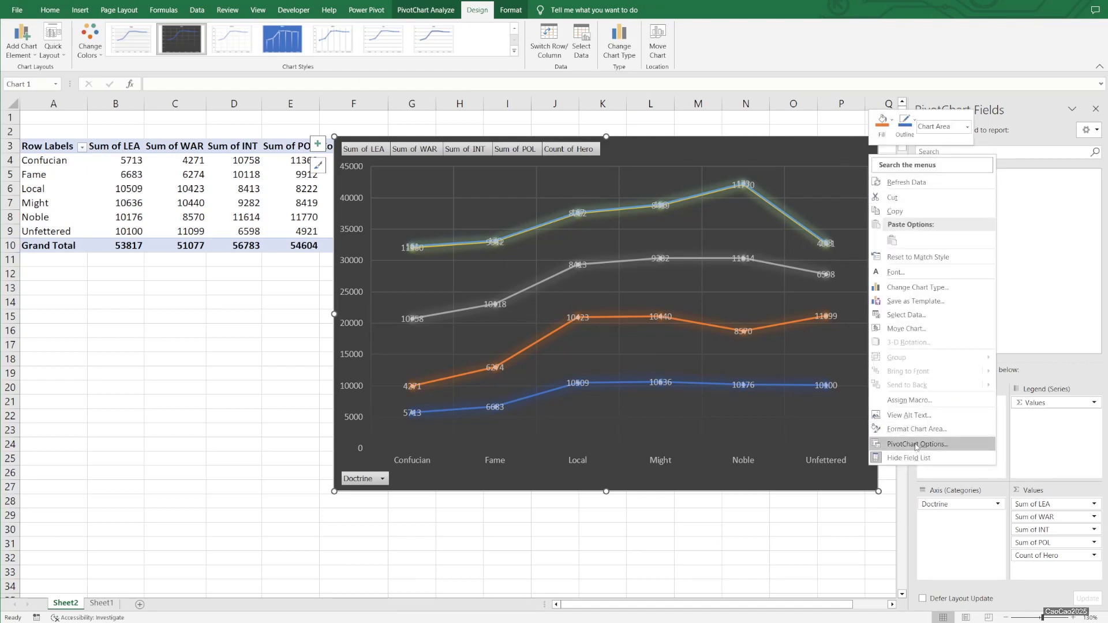
left_click(917, 445)
left_click(1029, 296)
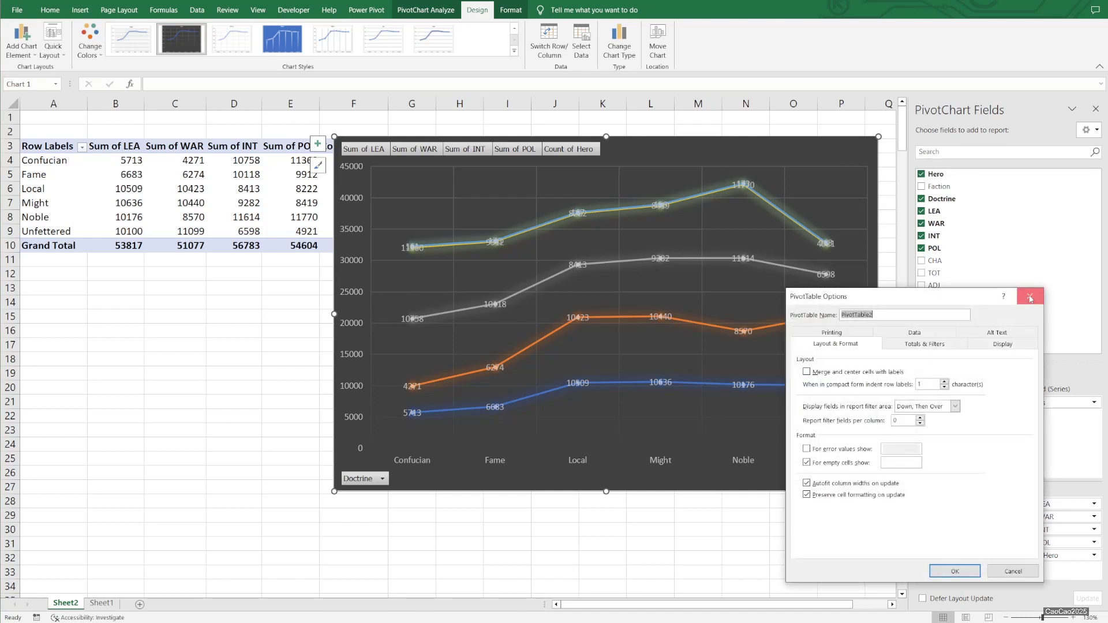
left_click_drag(852, 151, 680, 170)
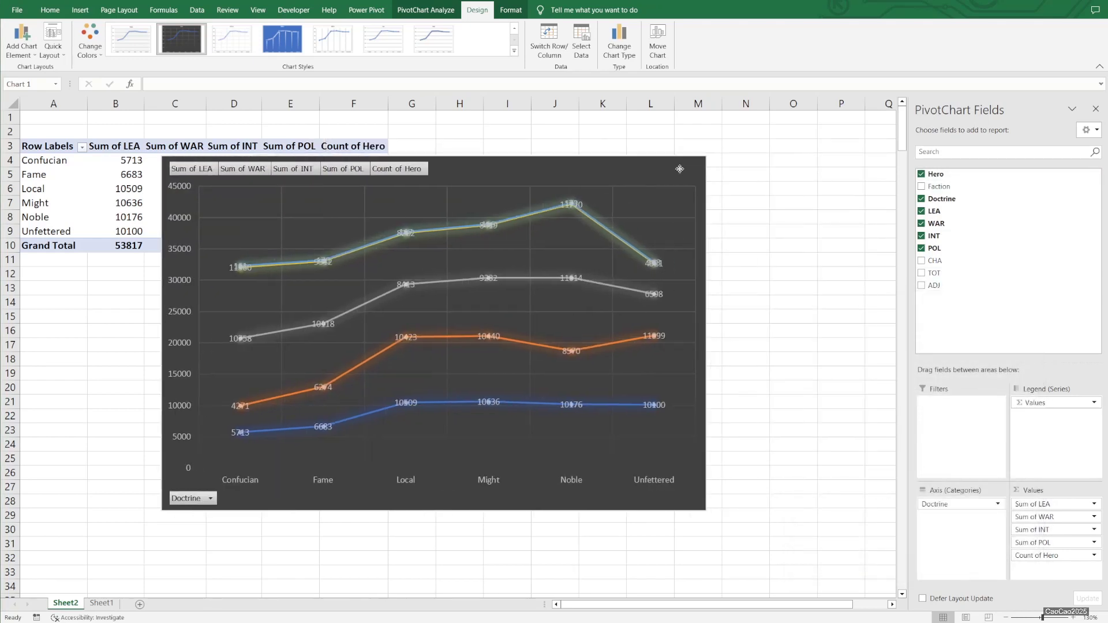
left_click(721, 164)
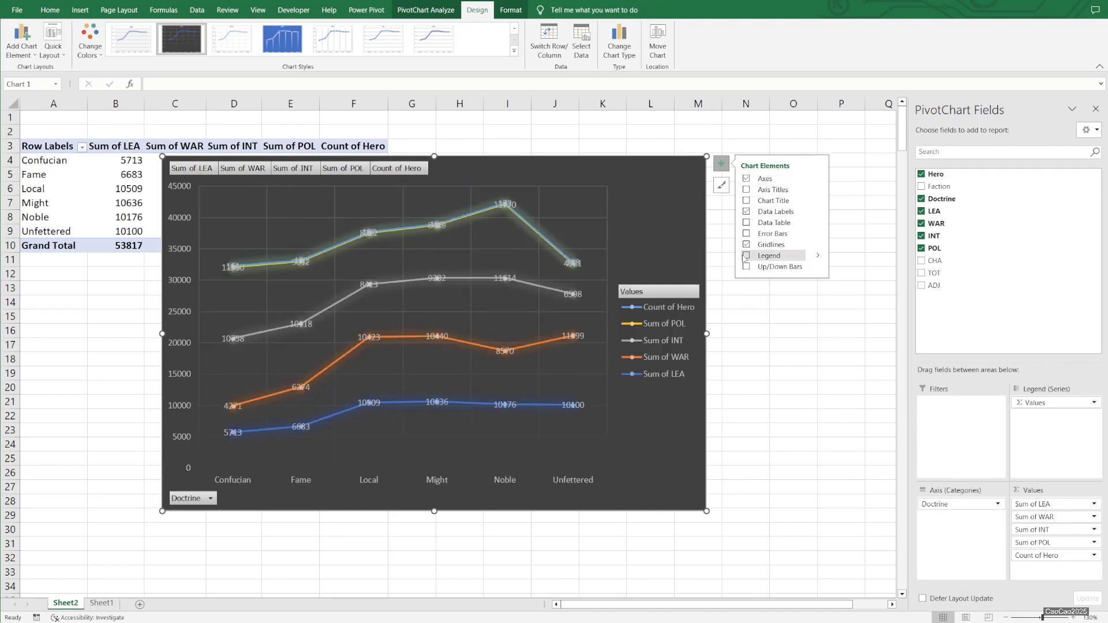
View the Legend placement choices, then click cell O25 to deselect the chart
left_click(818, 256)
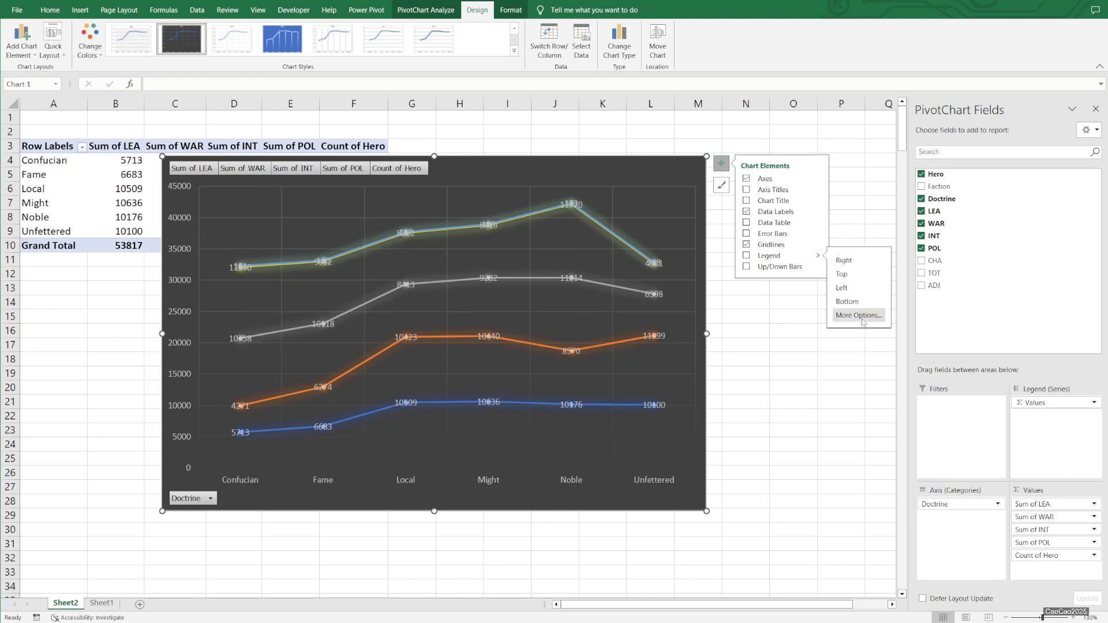
left_click(794, 458)
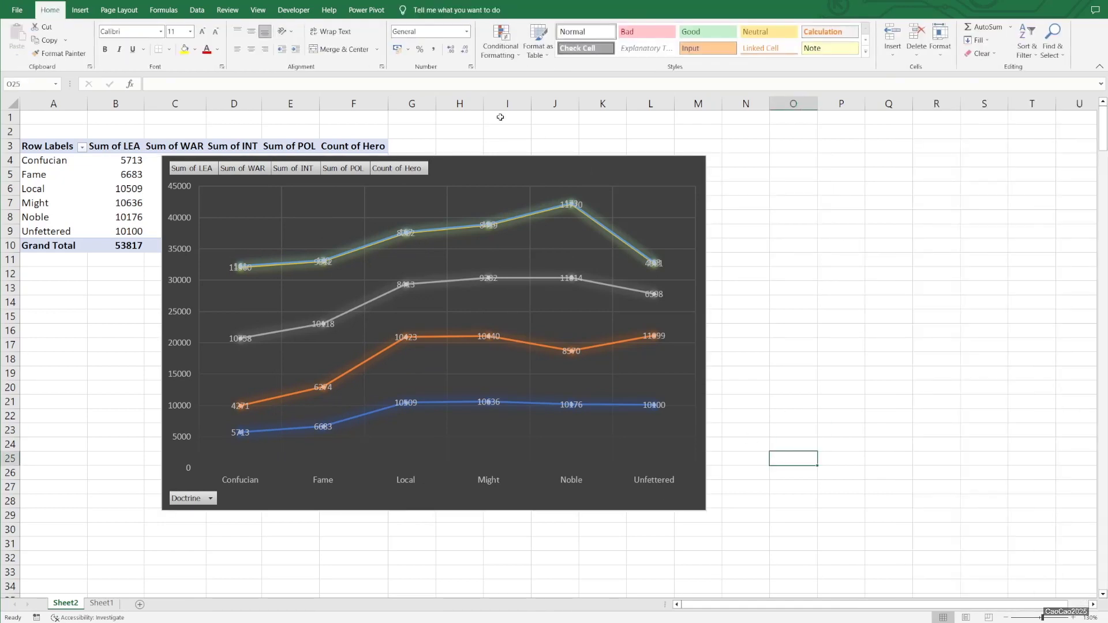